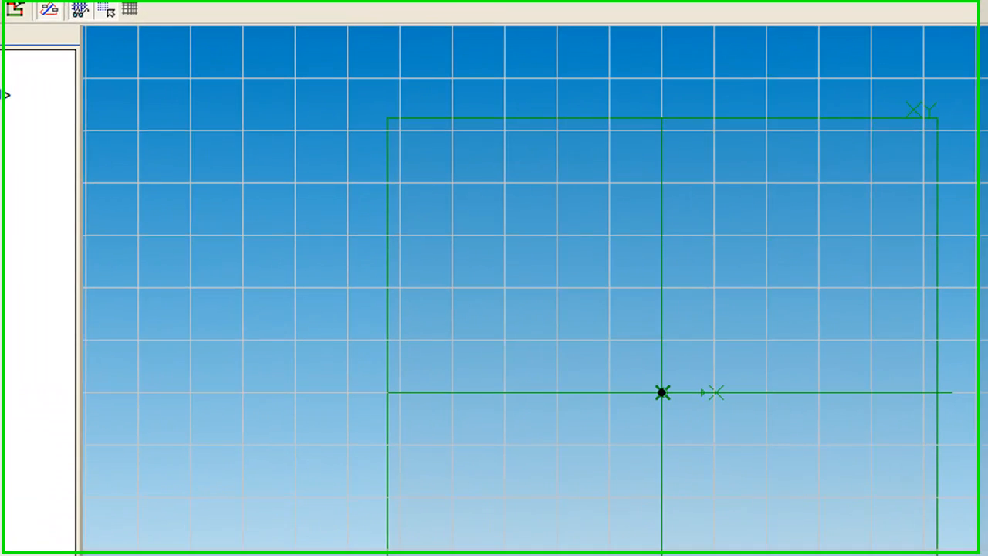
# Sketch a circle with a 2-inch radius on the XY-Plane, centred up and to the right of the origin
pyautogui.click(93, 4)
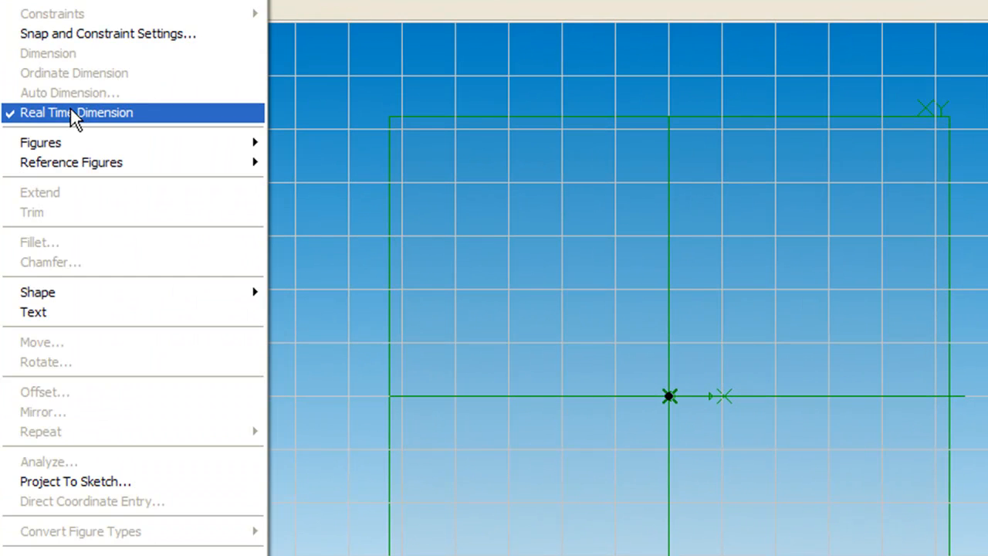
pyautogui.click(636, 1)
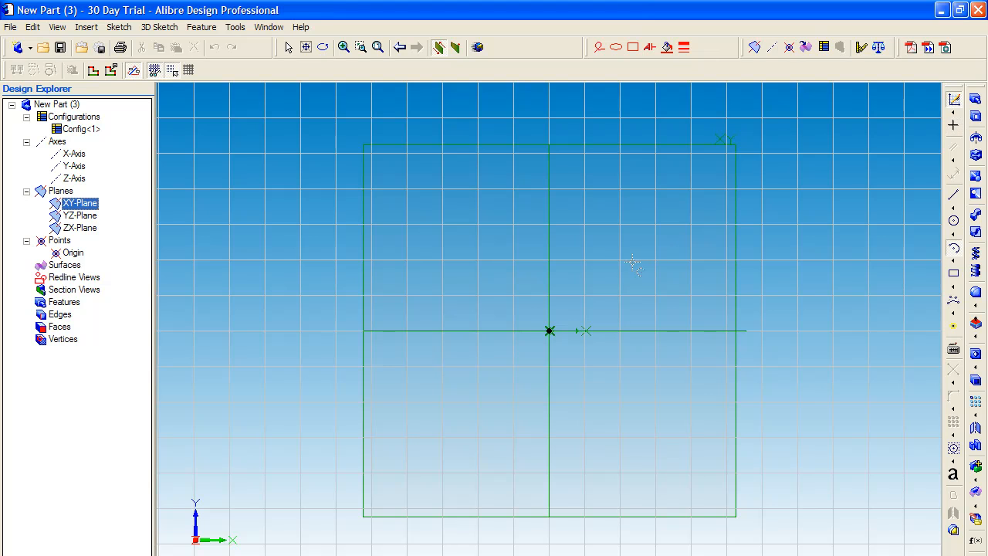
pyautogui.click(621, 261)
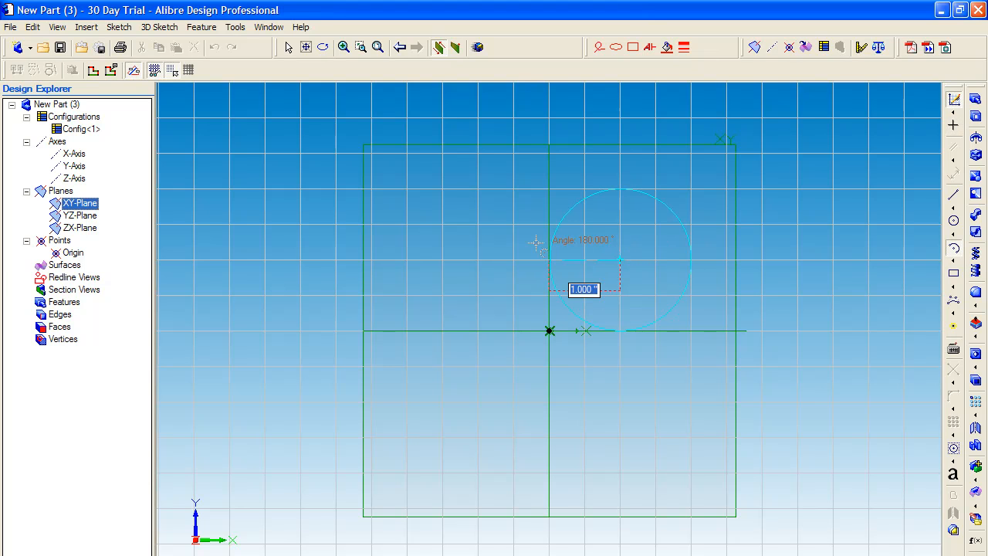
pyautogui.write('2')
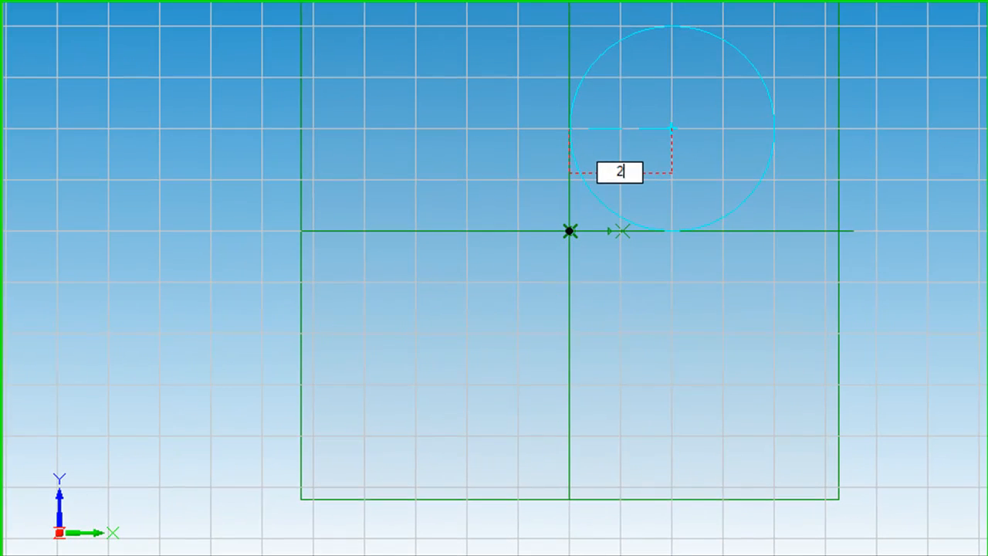
pyautogui.press('Return')
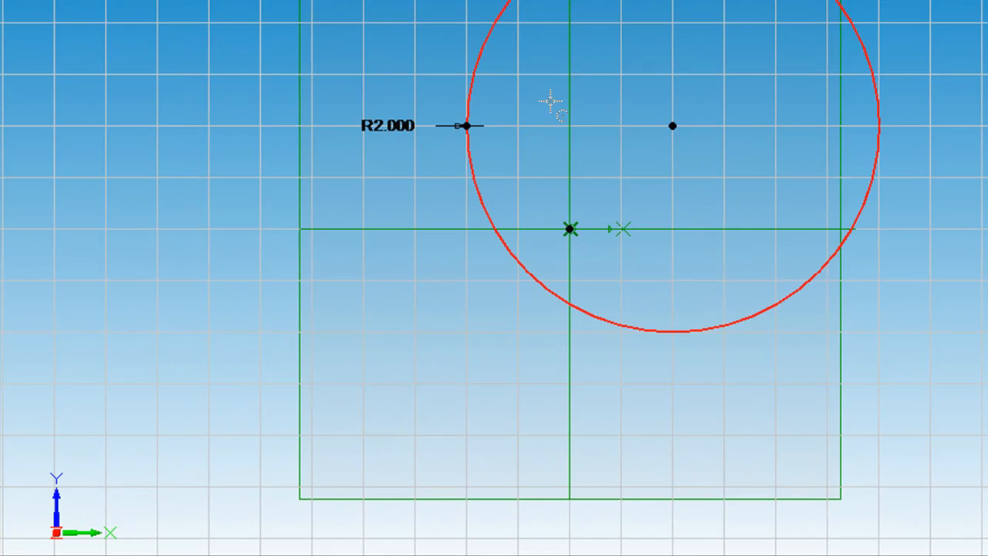
# Draw a vertical line 2 inches long below and left of the circle
pyautogui.click(363, 332)
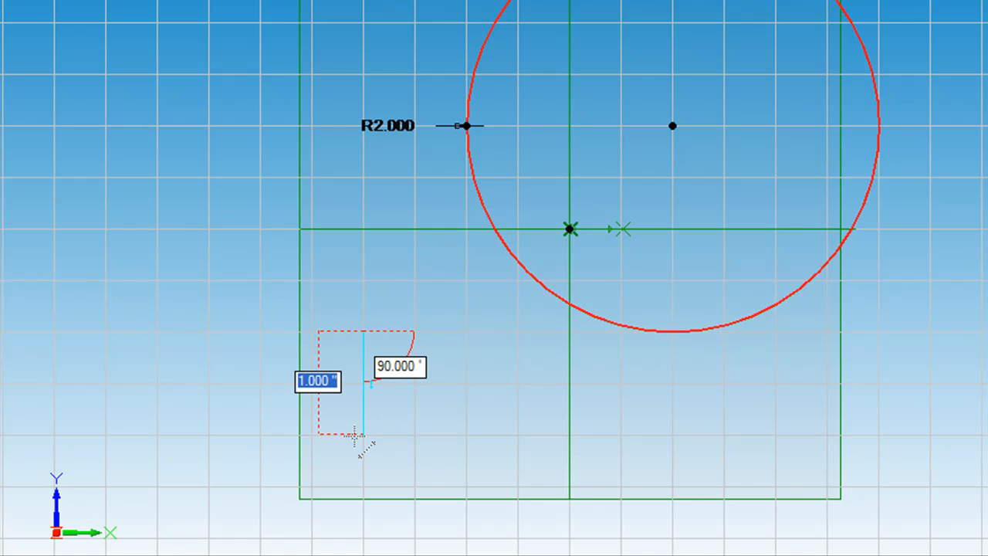
pyautogui.write('2')
pyautogui.press('Return')
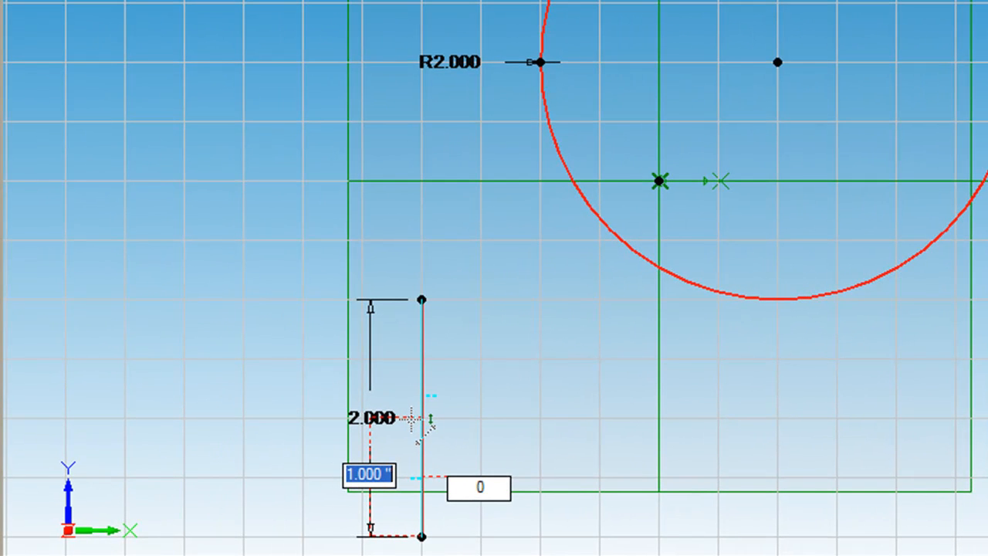
# Draw a second line 2 inches long from the vertical line's lower end, at 45° to it, and end the line command
pyautogui.write('2')
pyautogui.press('Tab')
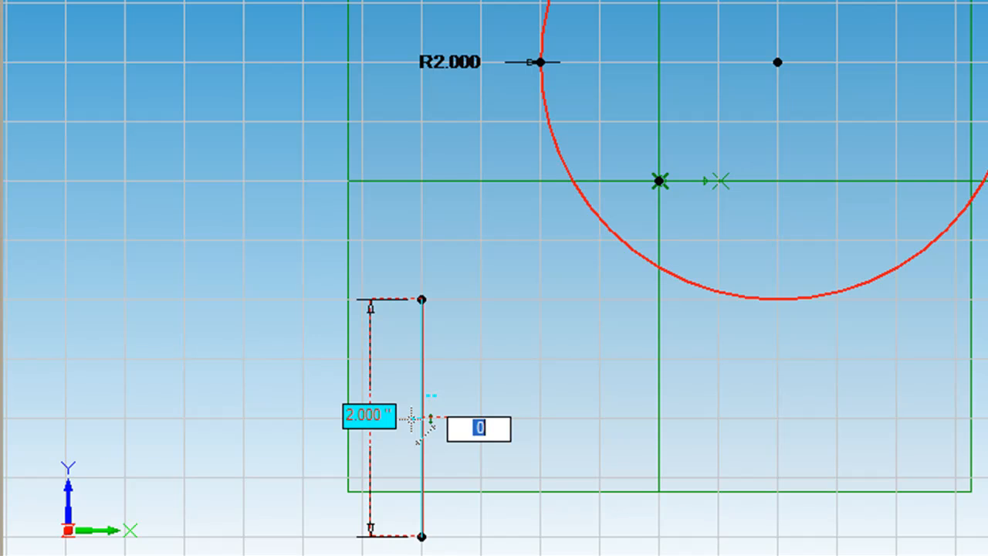
pyautogui.write('45')
pyautogui.press('Return')
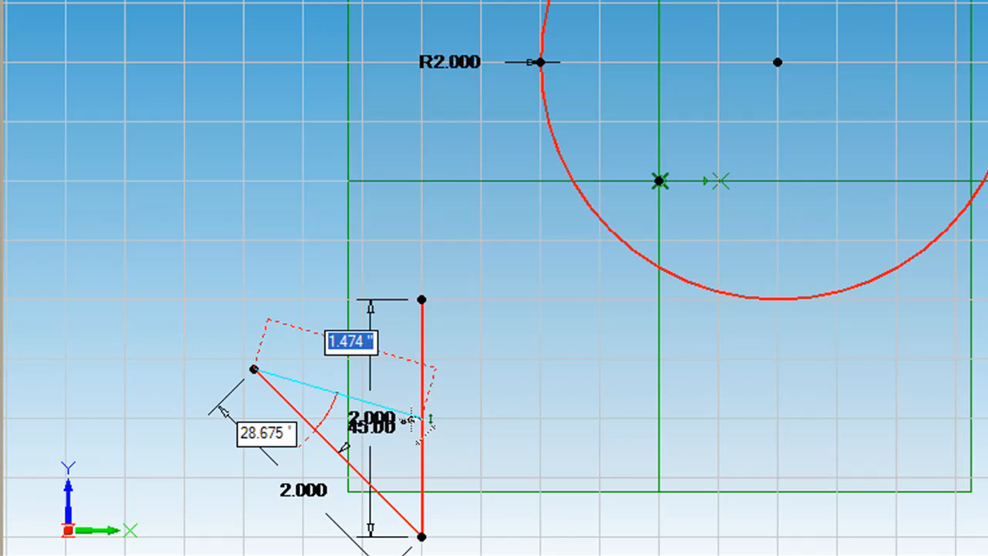
pyautogui.write('2')
pyautogui.press('Escape')
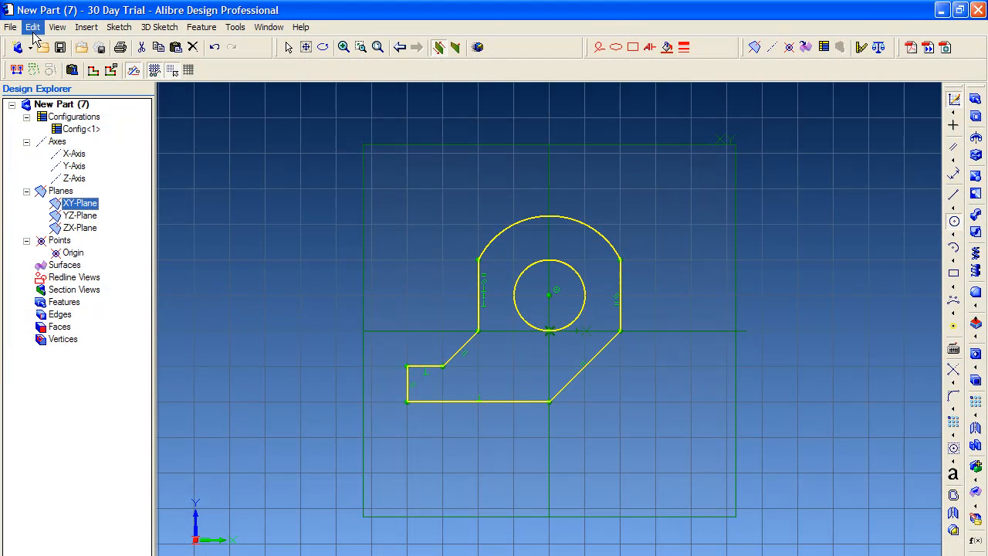
# Copy the selected bracket profile and use Paste Stamper to place copies to its right, to its lower right and below it
pyautogui.click(33, 32)
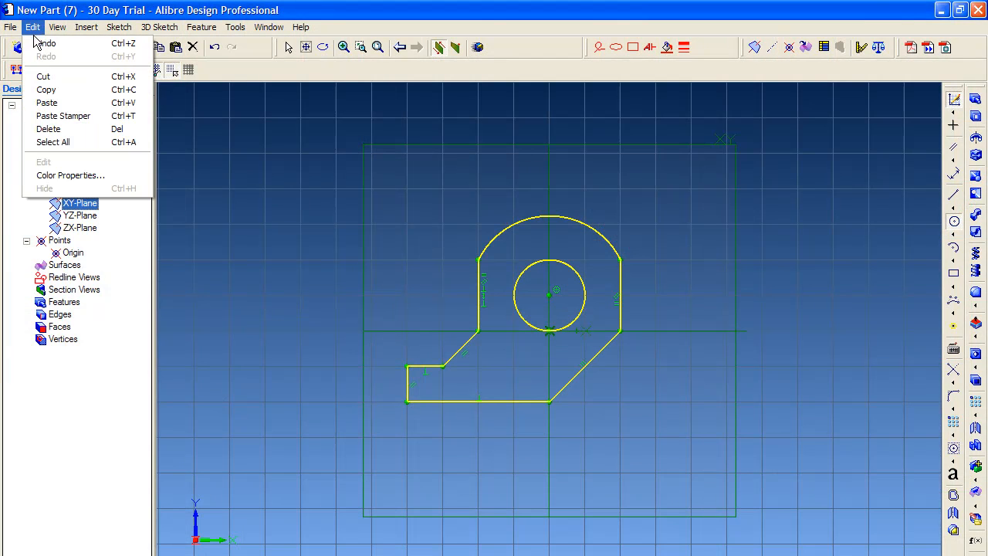
pyautogui.click(63, 94)
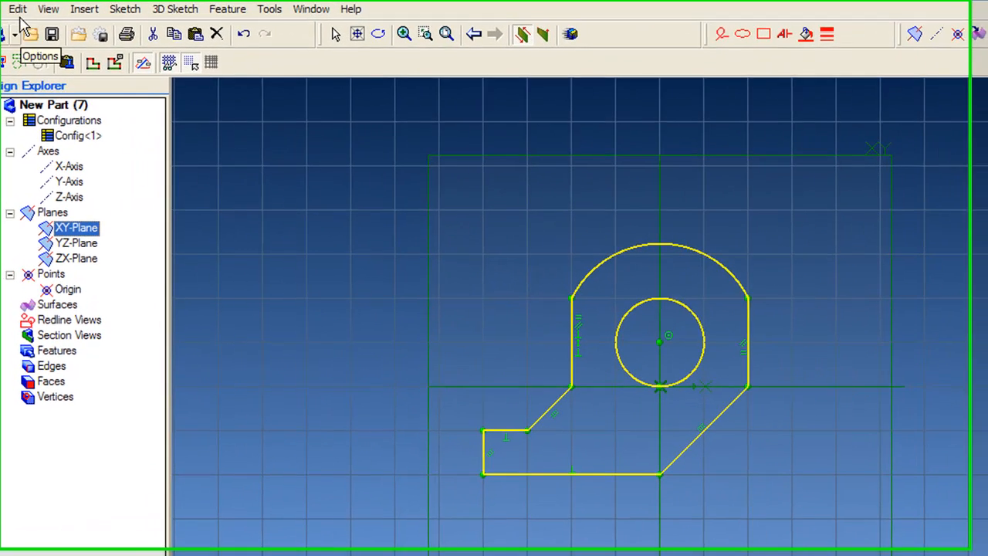
pyautogui.click(19, 10)
pyautogui.press('Right')
pyautogui.moveTo(19, 5)
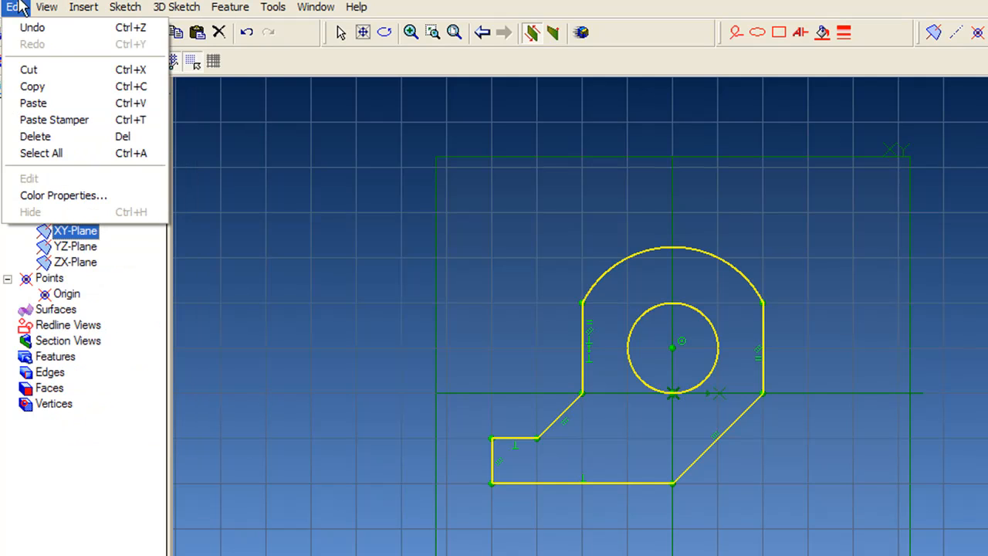
pyautogui.click(60, 121)
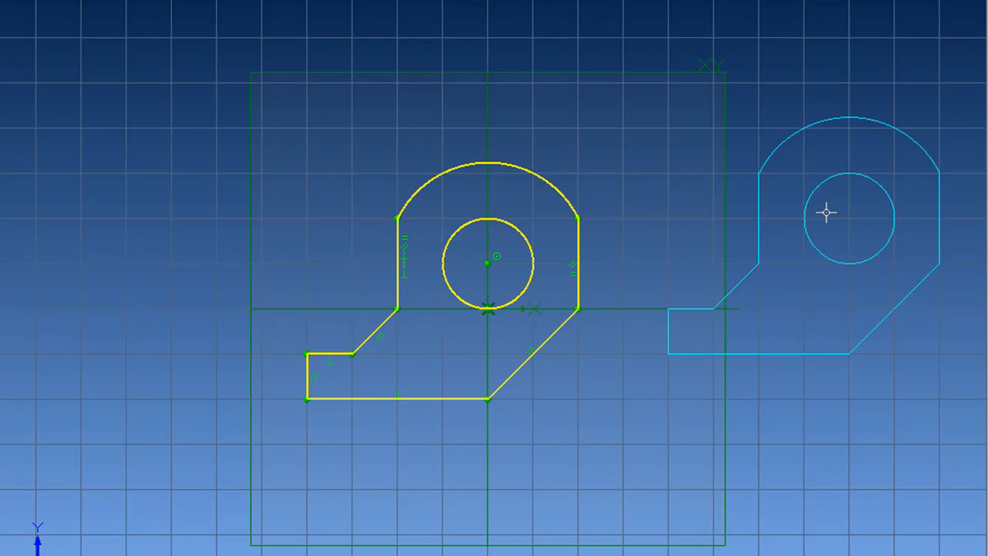
pyautogui.click(800, 249)
pyautogui.scroll(-3, 801, 250)
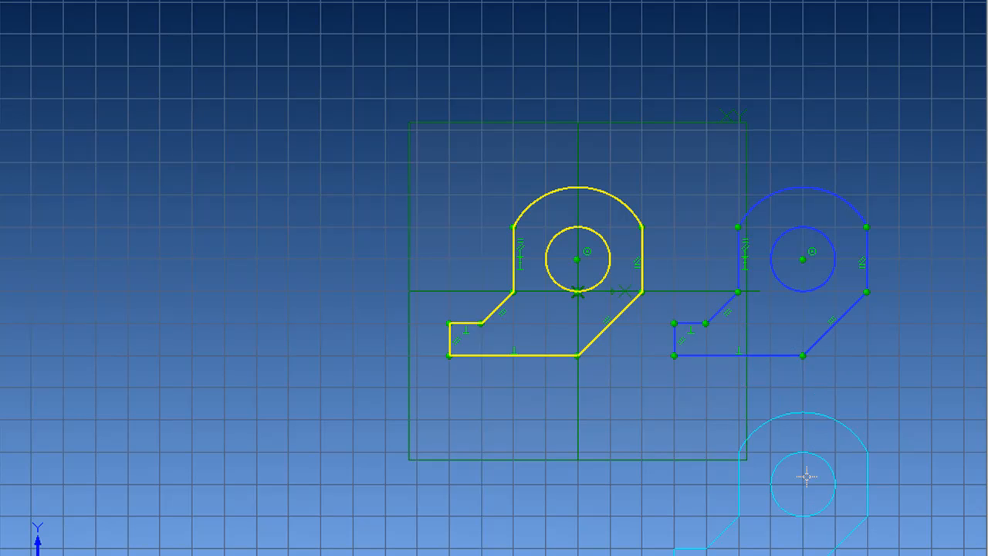
pyautogui.click(806, 457)
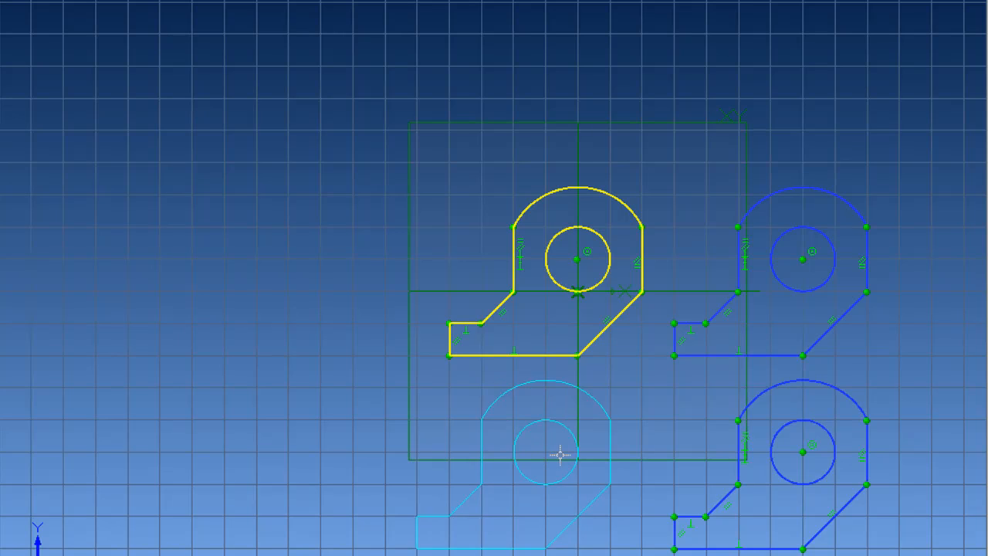
pyautogui.click(566, 455)
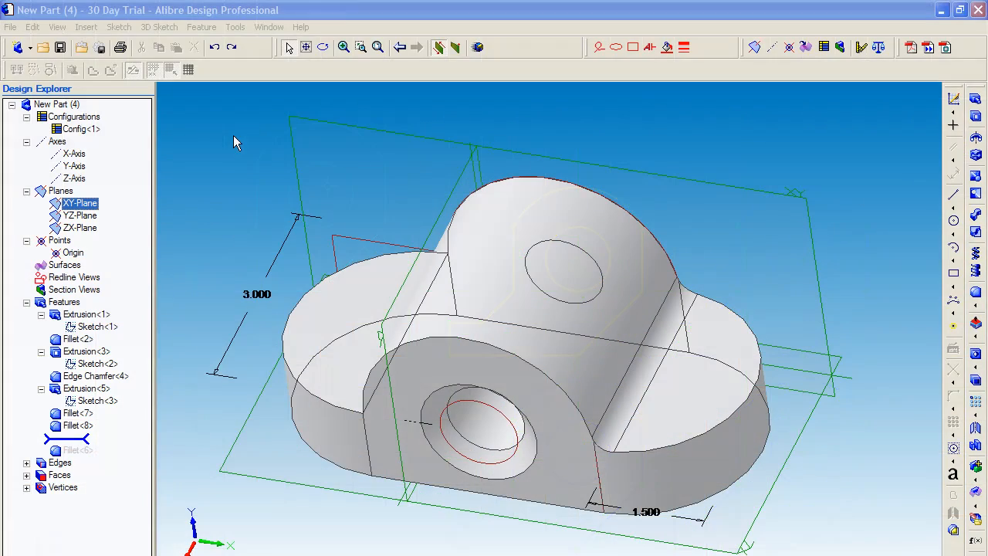
# Set the number of lights to 2 in the design viewing options
pyautogui.click(236, 27)
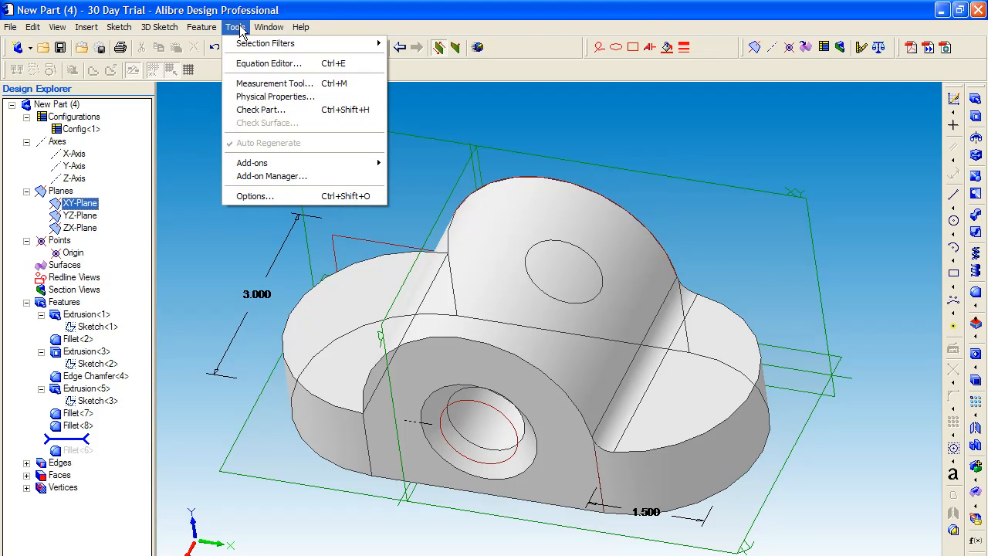
pyautogui.click(255, 196)
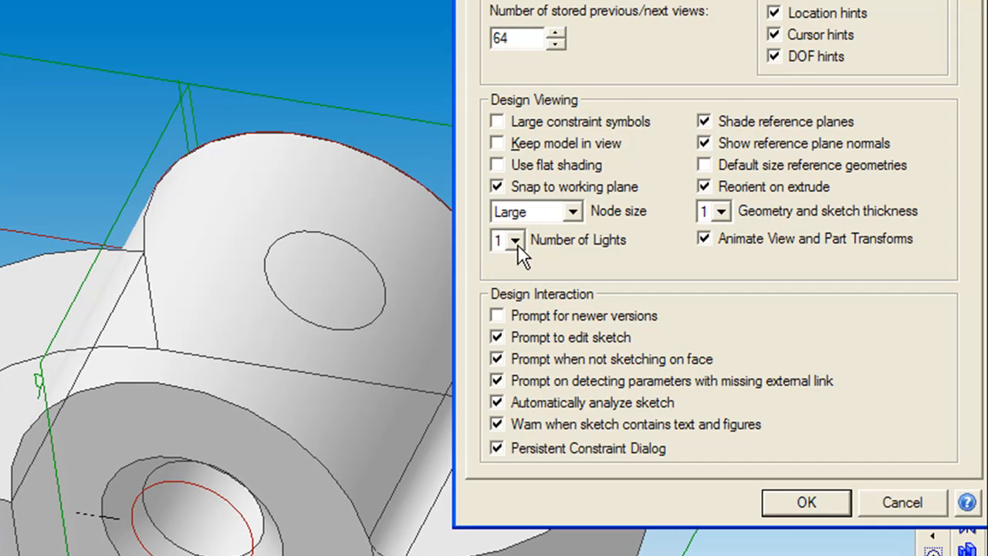
pyautogui.click(621, 245)
pyautogui.click(809, 503)
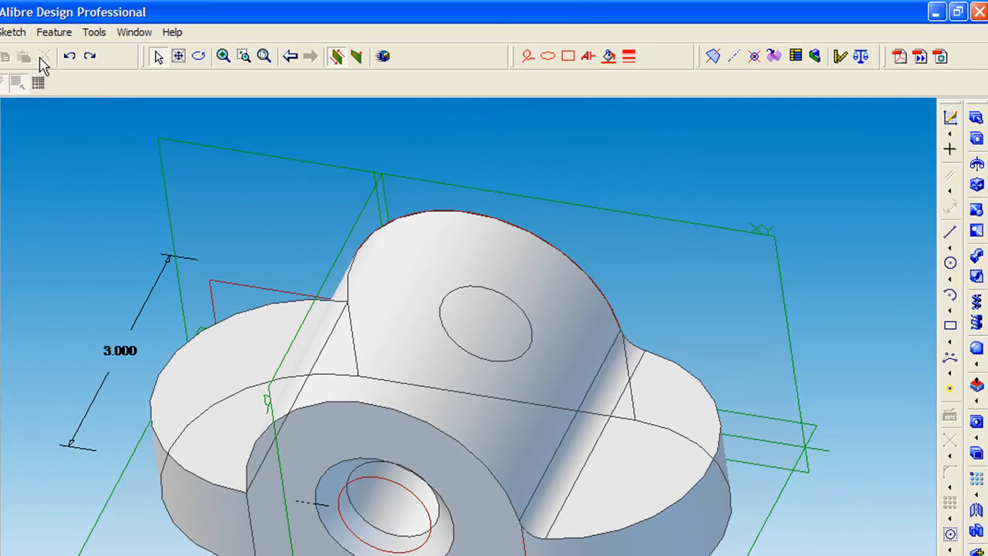
# Set the number of lights for design viewing to 3 and apply the options
pyautogui.click(92, 33)
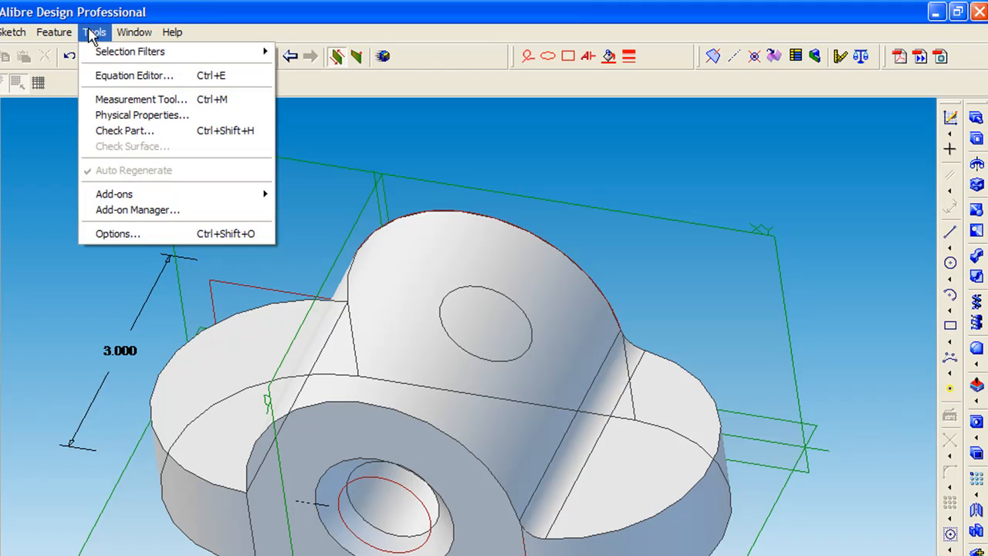
pyautogui.click(170, 234)
pyautogui.click(631, 292)
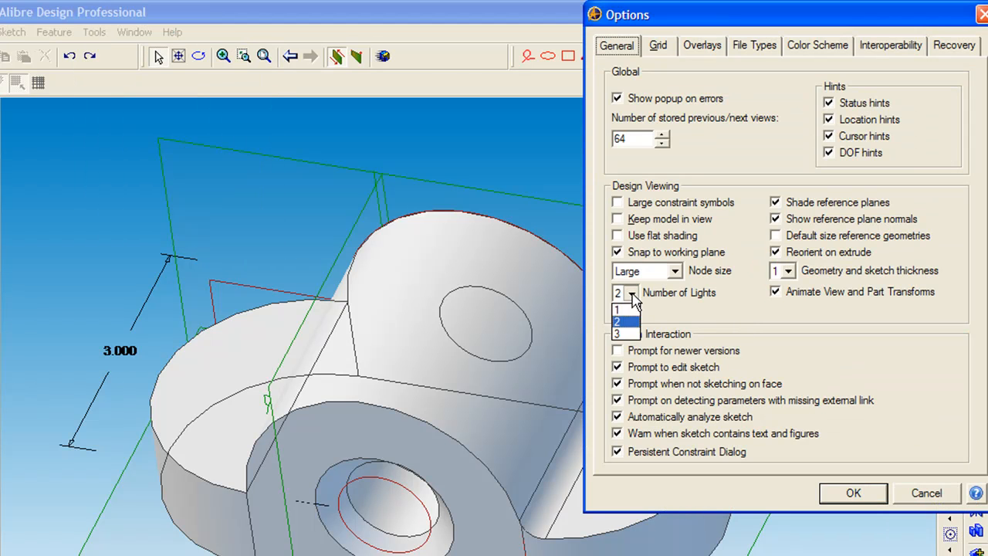
pyautogui.click(623, 337)
pyautogui.click(851, 492)
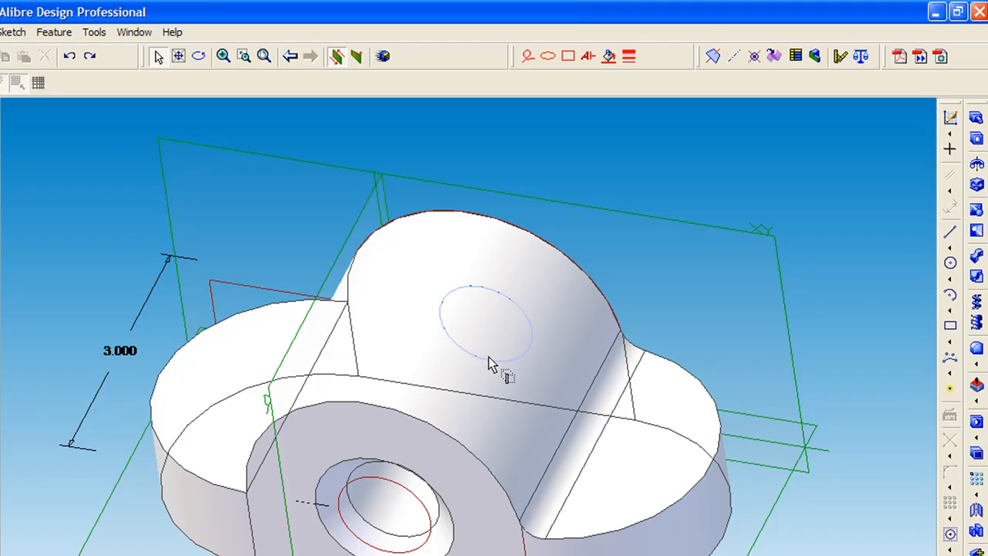
# Select the small circular edge on the part's raised body and choose an edge feature tool for it
pyautogui.click(488, 357)
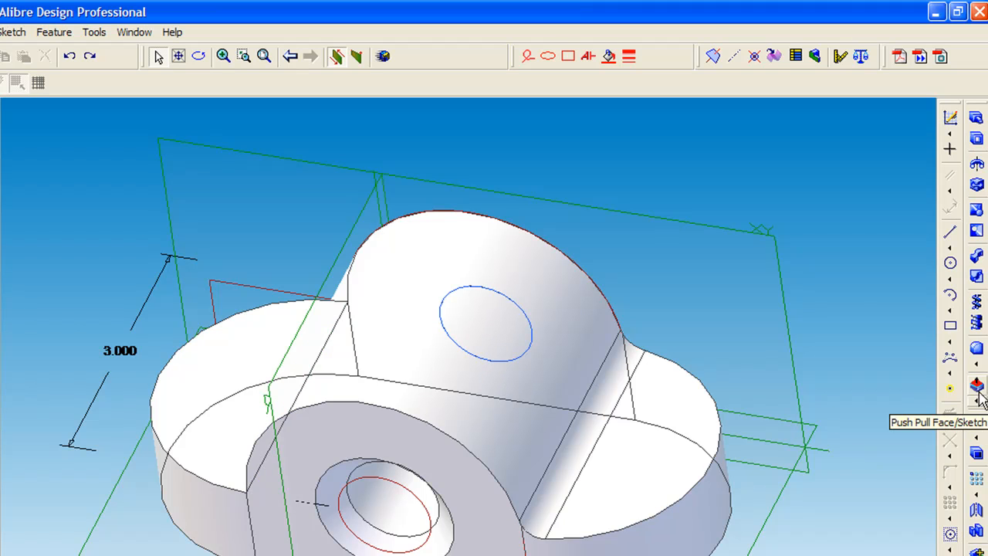
pyautogui.click(978, 365)
pyautogui.click(954, 356)
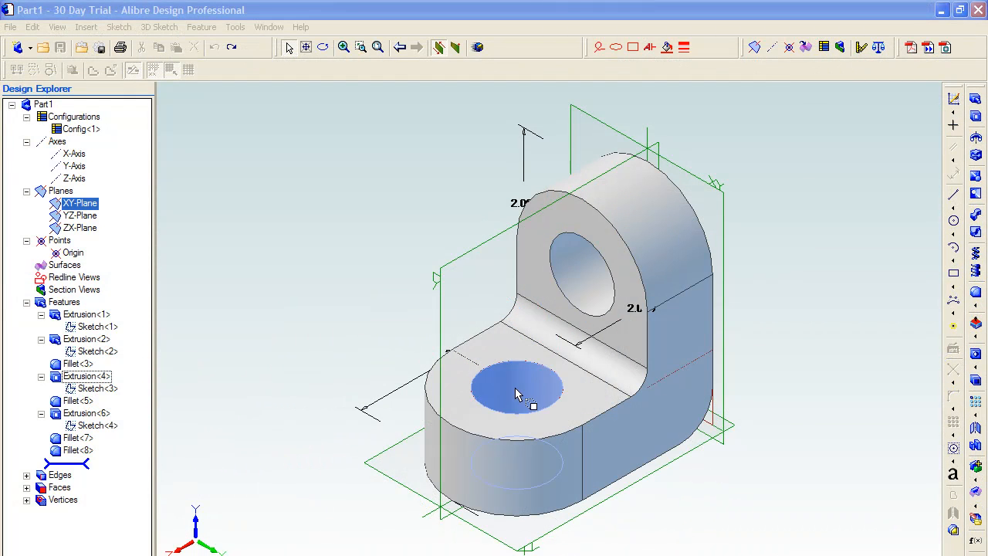
# Give the upright's hole, Extrusion<4>, its own red feature color
pyautogui.click(83, 378)
pyautogui.rightClick(84, 385)
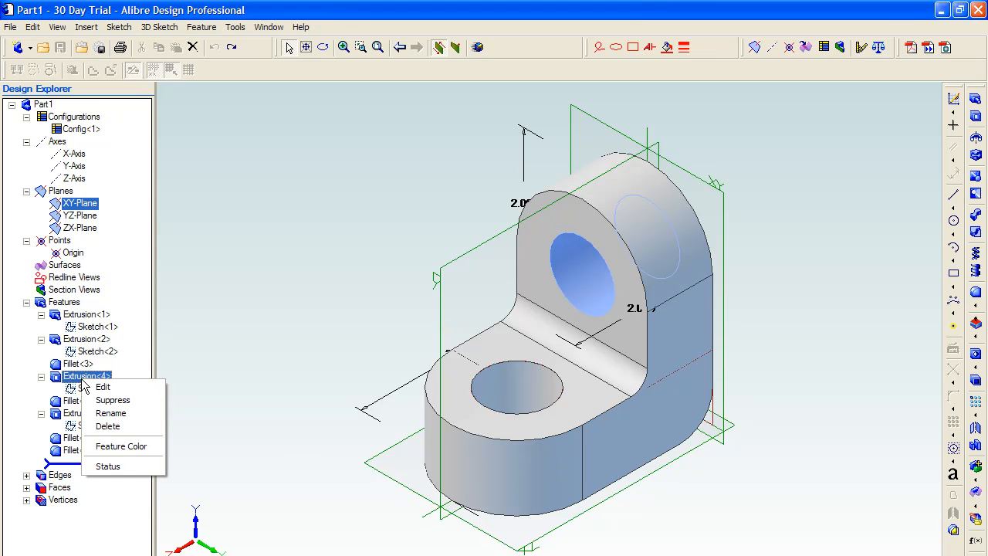
pyautogui.click(120, 446)
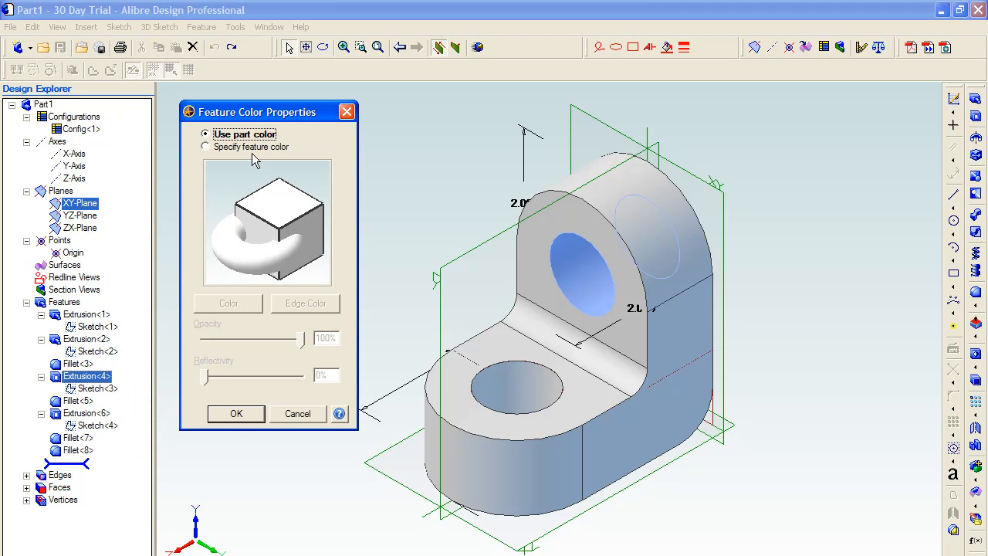
pyautogui.click(205, 147)
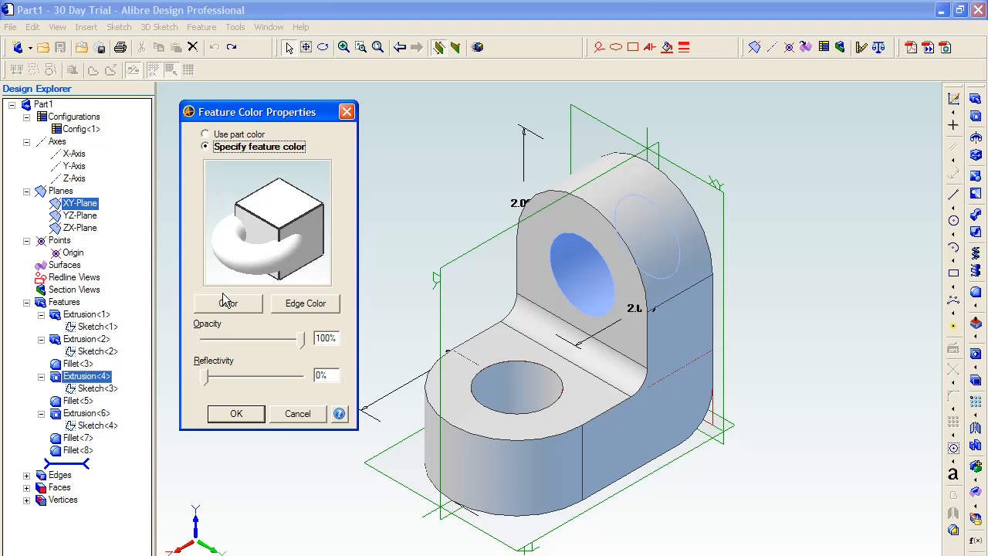
pyautogui.click(225, 304)
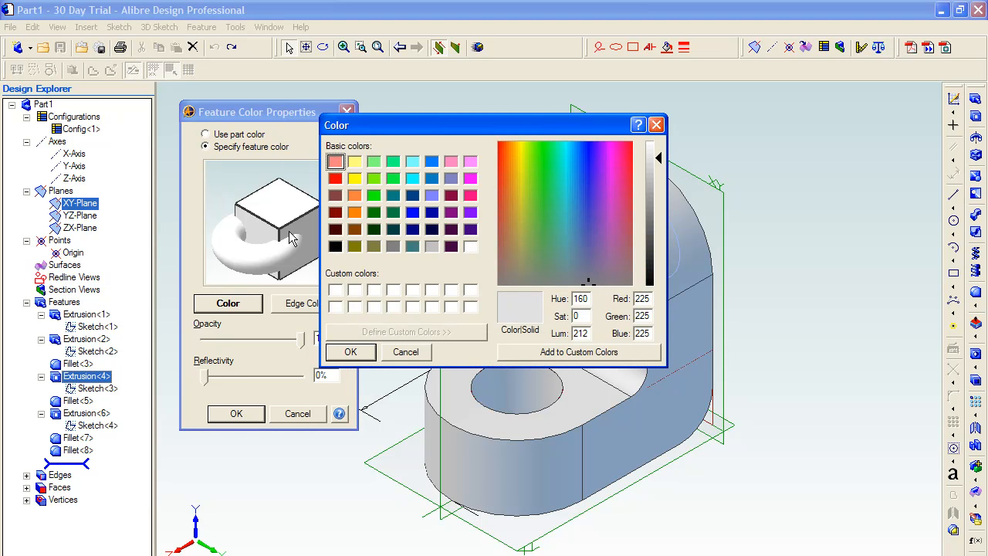
pyautogui.click(335, 178)
pyautogui.click(349, 352)
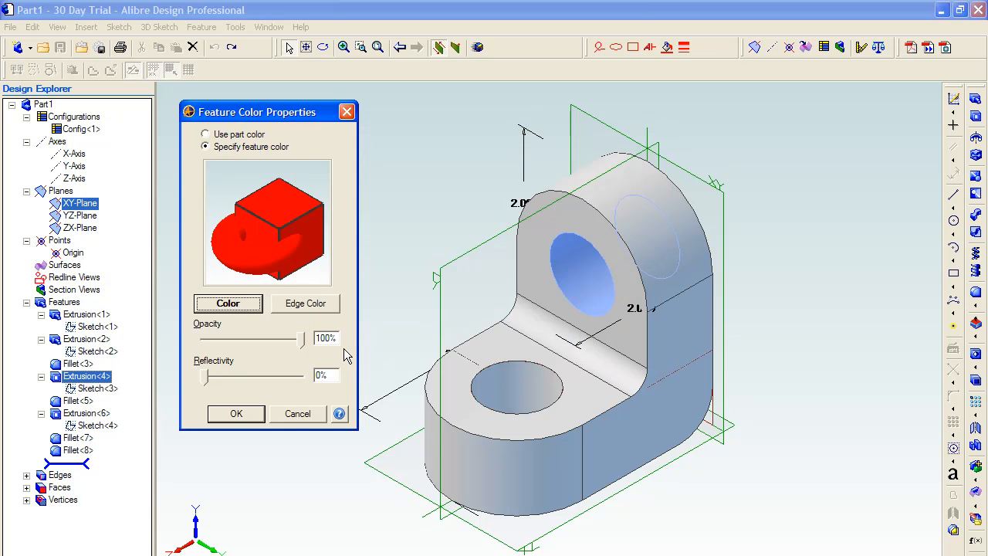
pyautogui.click(250, 420)
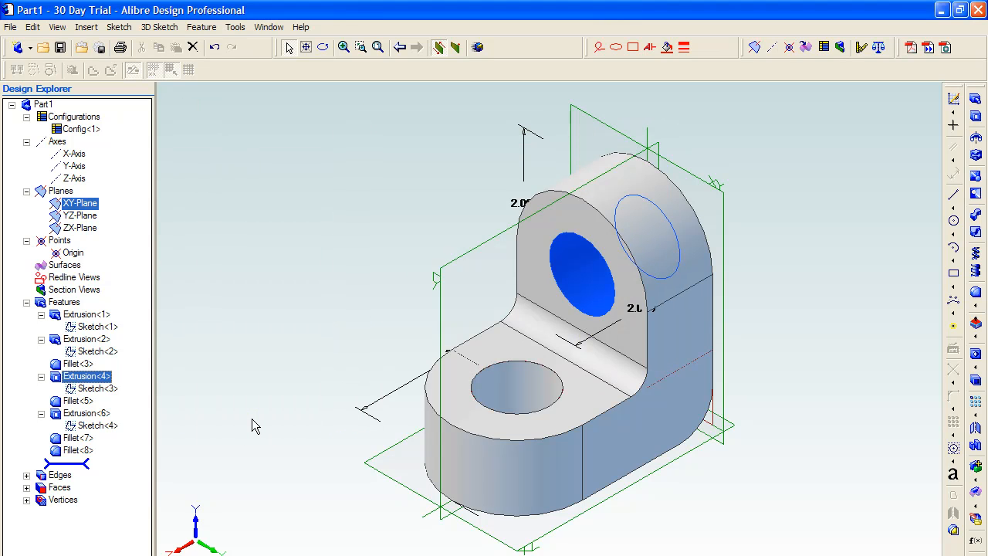
# Give the base's hole, Extrusion<6>, its own green feature color
pyautogui.click(96, 413)
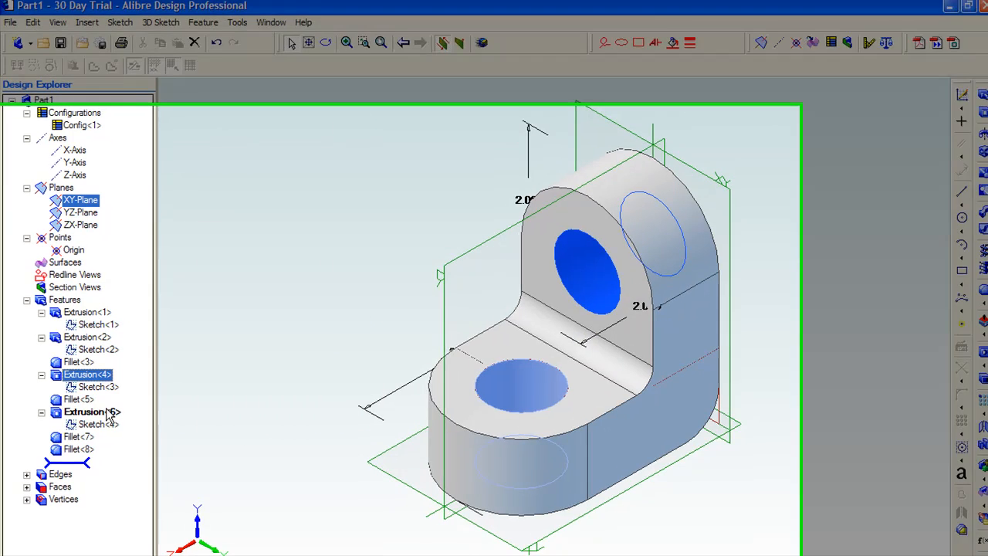
pyautogui.rightClick(134, 379)
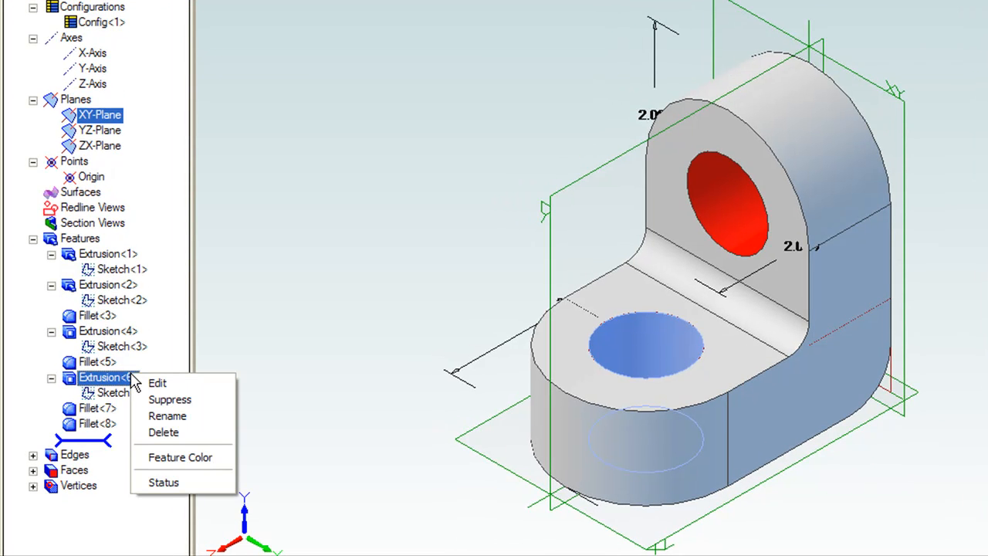
pyautogui.click(162, 457)
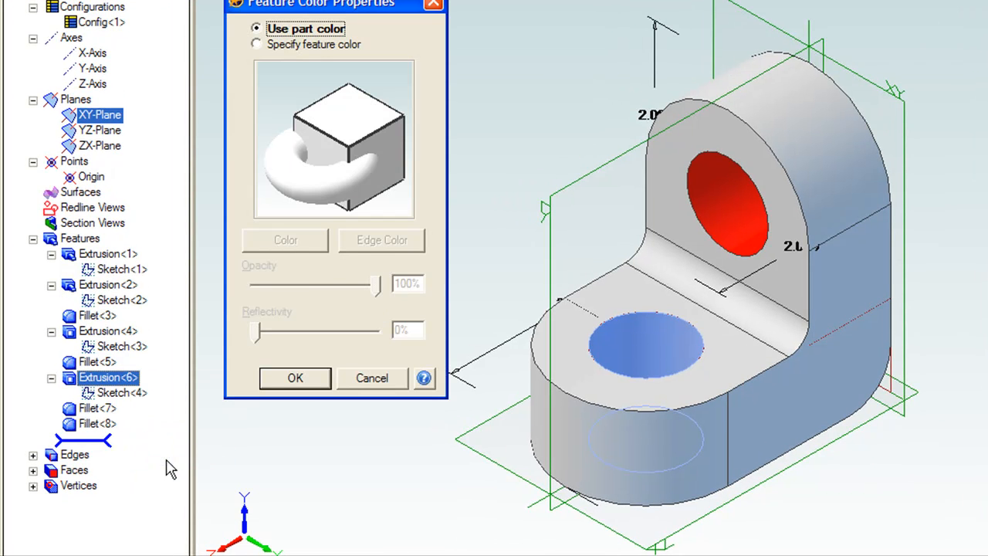
pyautogui.click(293, 46)
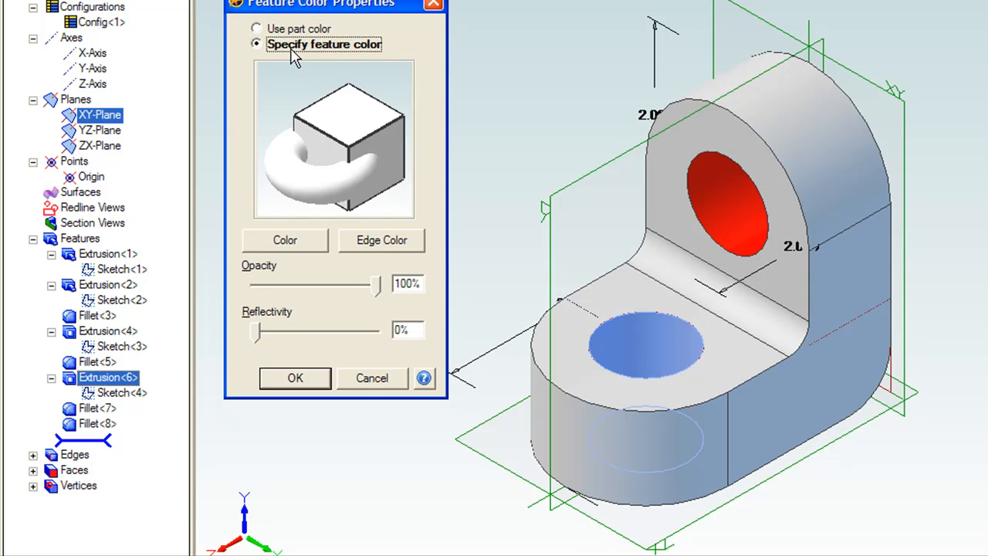
pyautogui.click(254, 243)
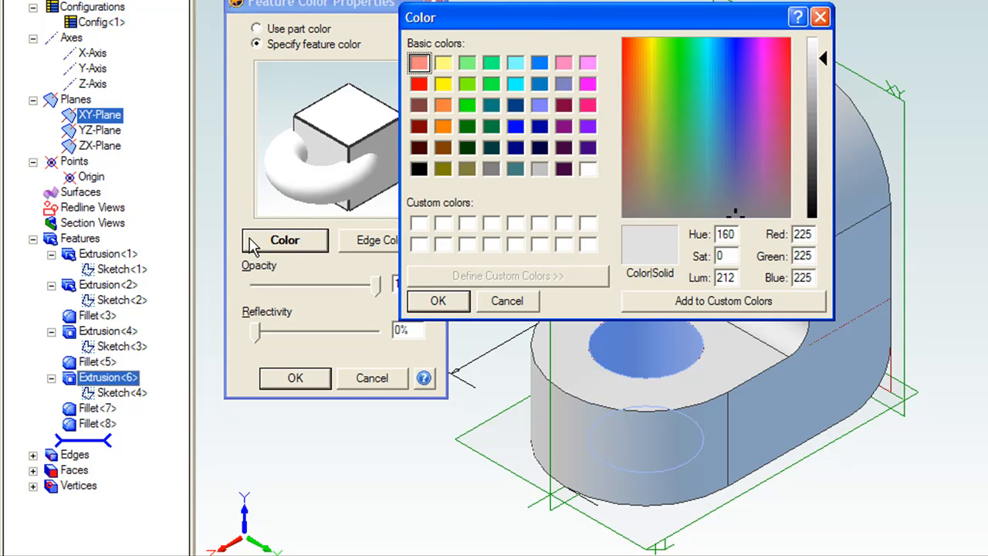
pyautogui.click(466, 108)
pyautogui.click(439, 300)
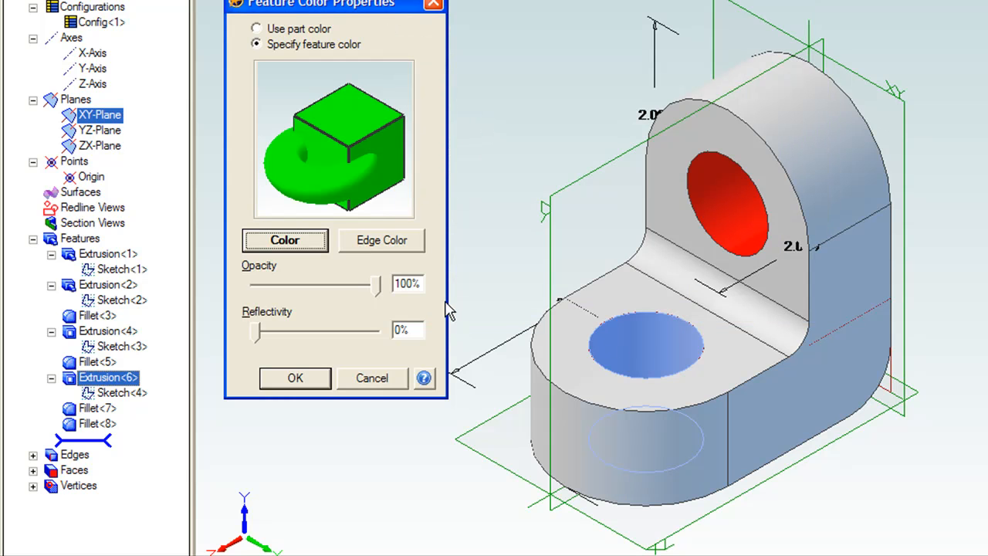
pyautogui.click(315, 378)
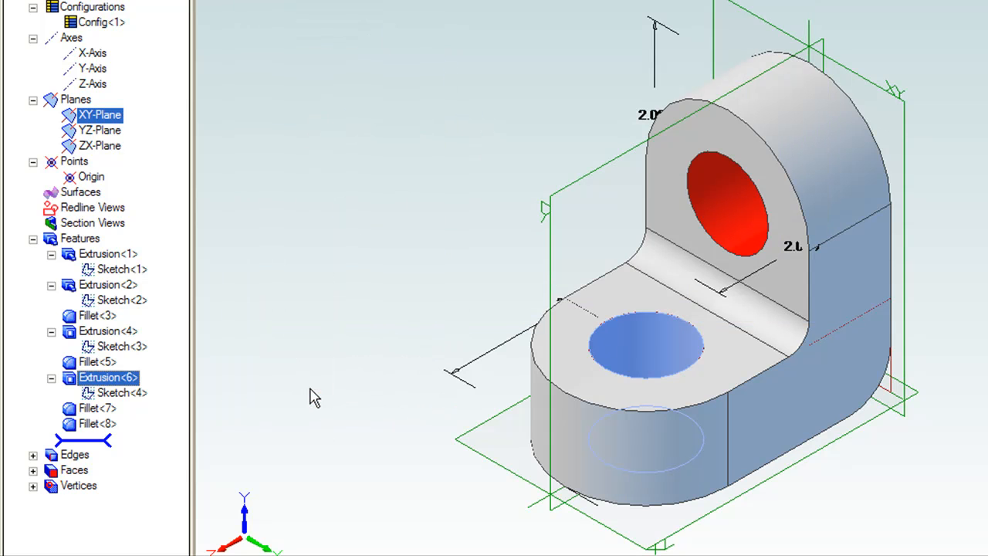
pyautogui.click(422, 275)
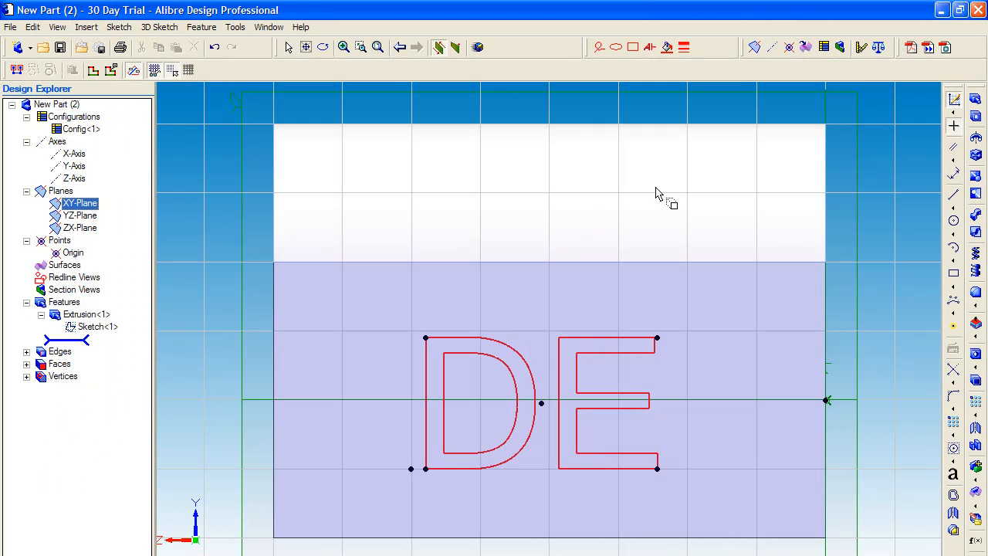
# Extrude the DE lettering sketch as a boss 1 inch deep from the side of the part
pyautogui.click(976, 100)
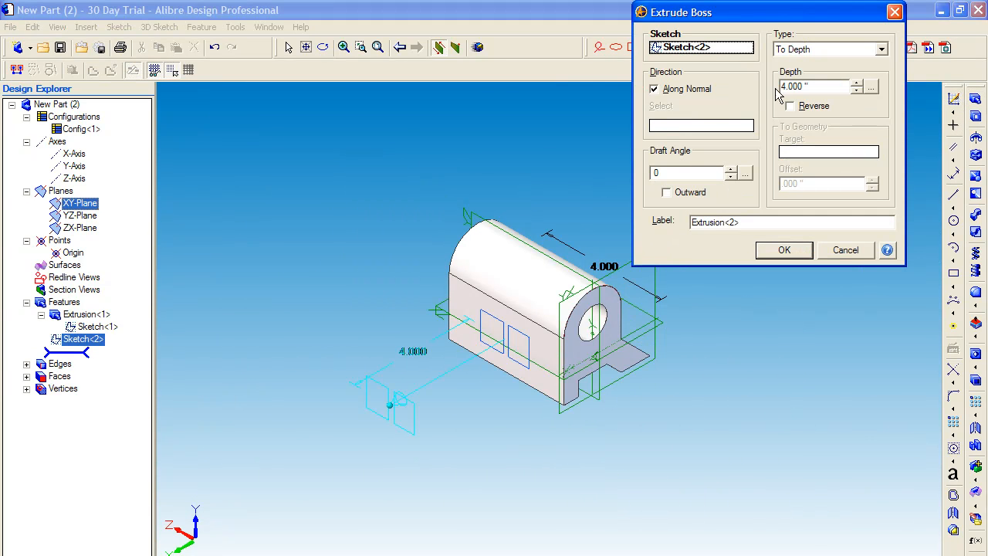
pyautogui.doubleClick(784, 87)
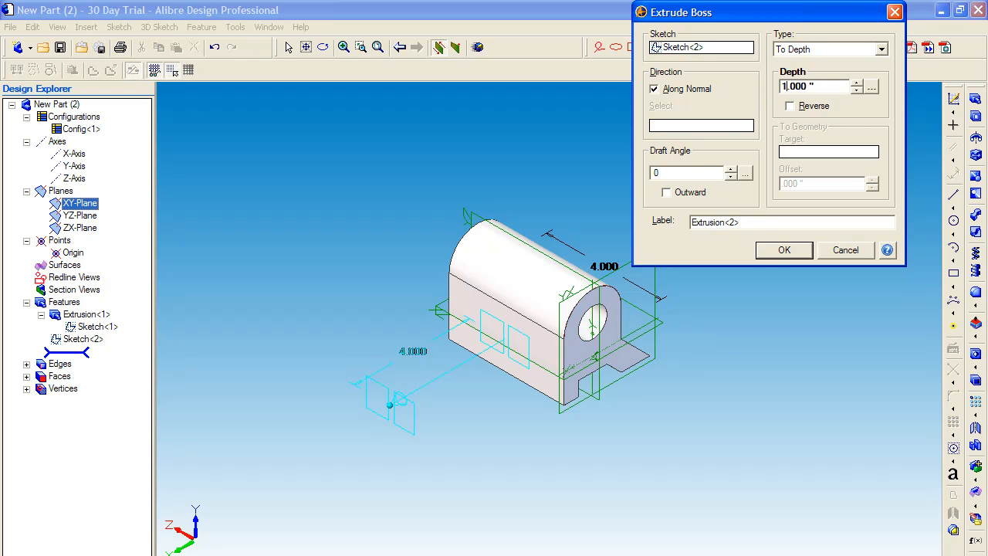
pyautogui.click(777, 250)
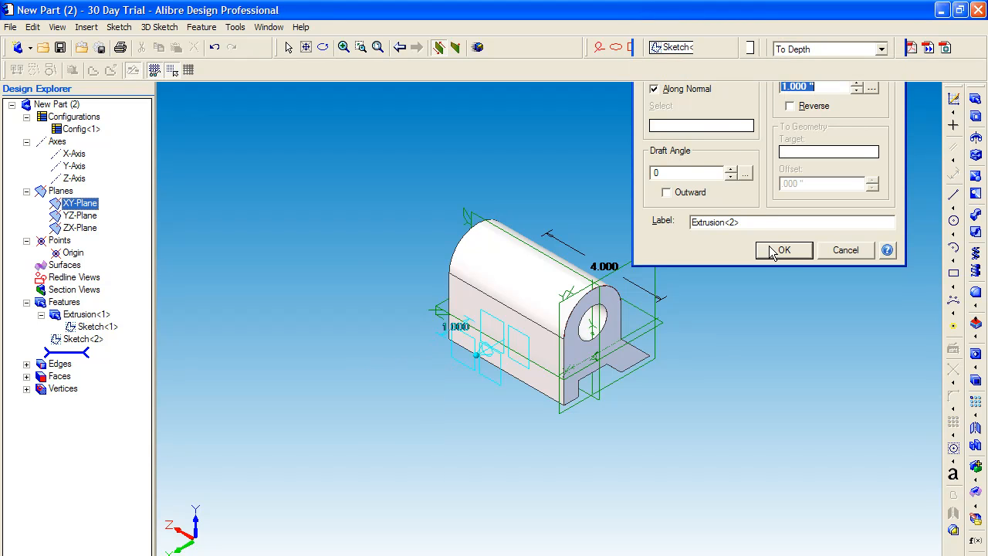
pyautogui.scroll(5, 769, 245)
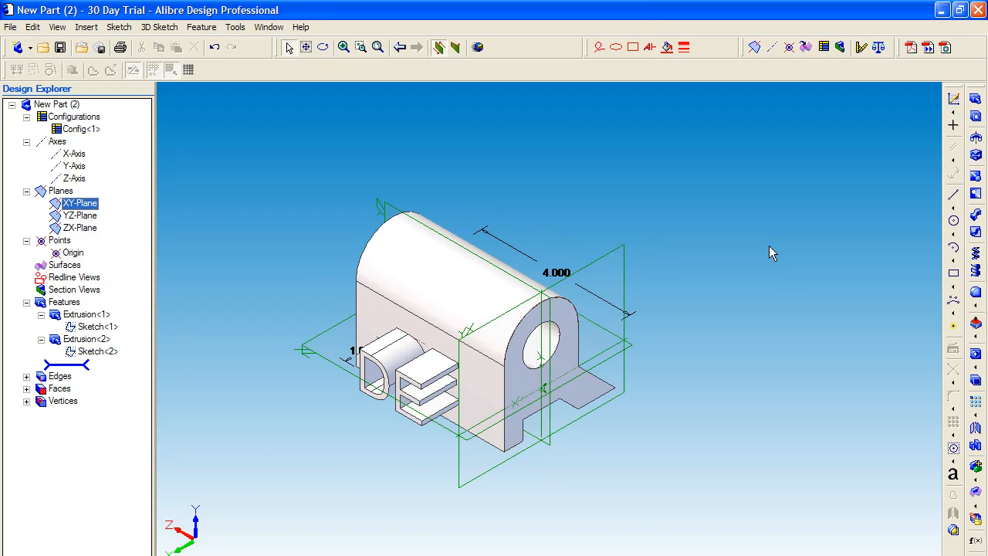
pyautogui.click(323, 47)
pyautogui.moveTo(638, 331); pyautogui.dragTo(656, 346)
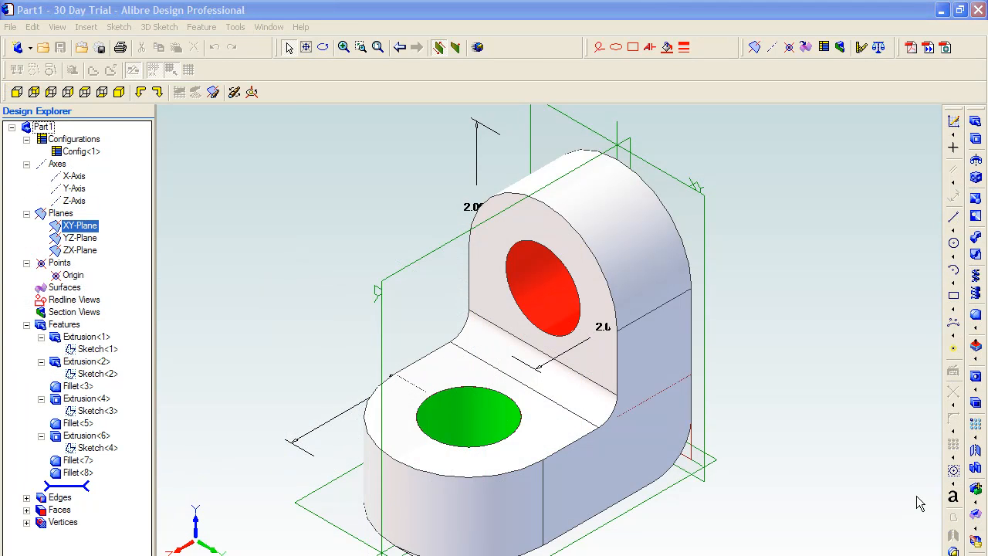
# View the colored bracket in several standard orientations, including bottom, and finish in isometric
pyautogui.click(178, 14)
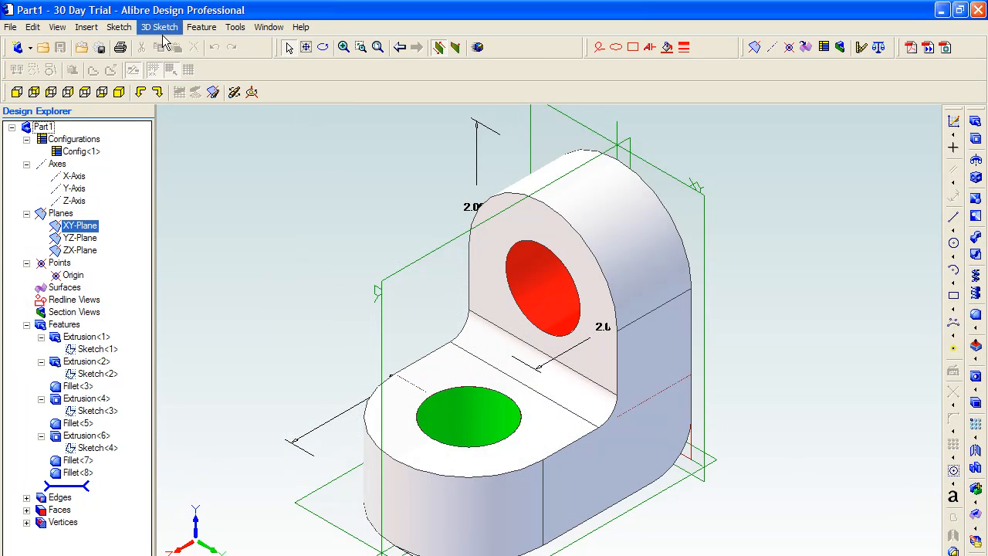
pyautogui.click(16, 92)
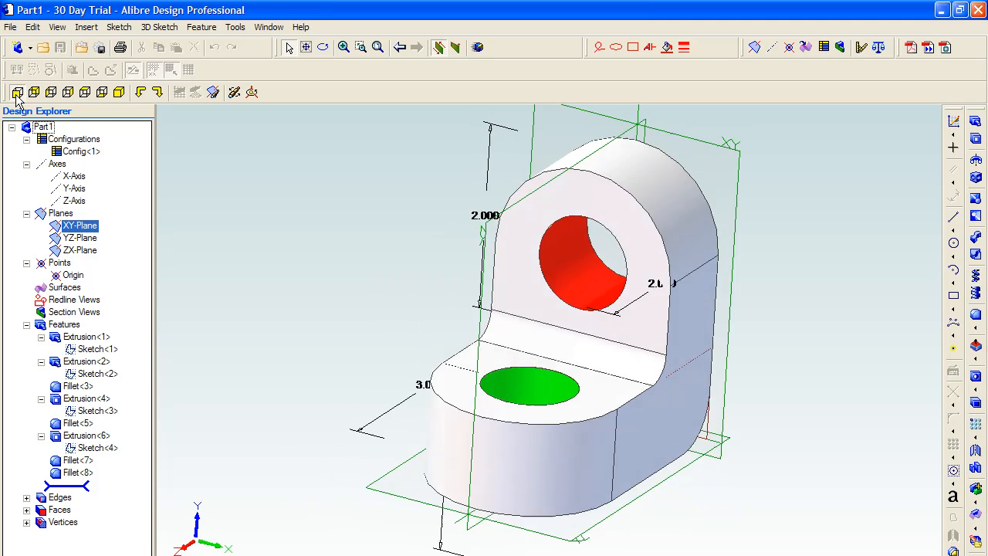
pyautogui.click(50, 91)
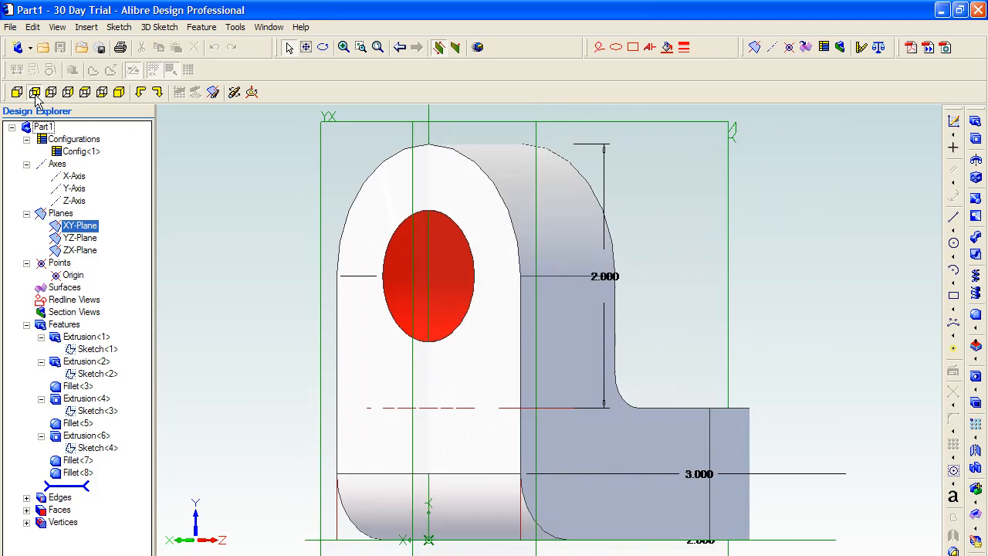
pyautogui.click(50, 91)
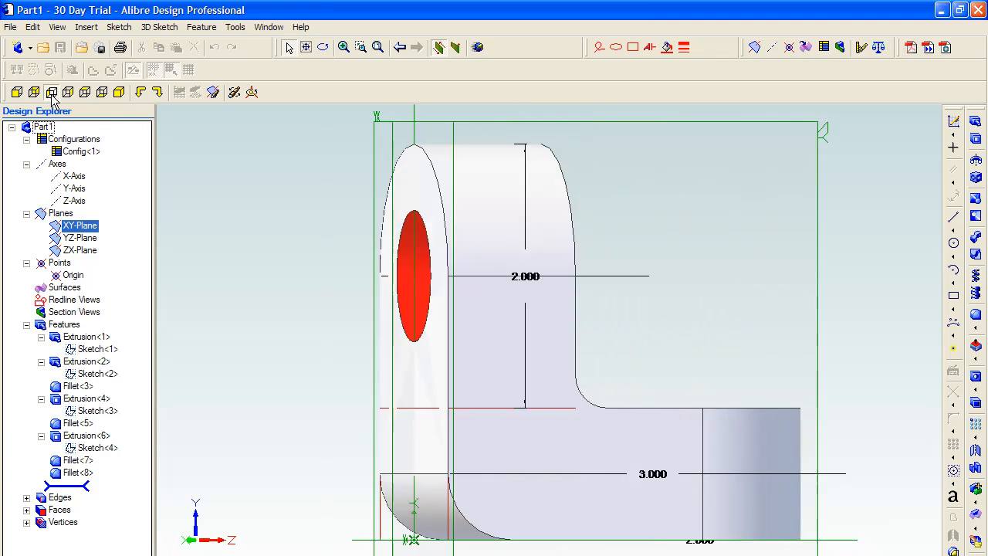
pyautogui.click(68, 91)
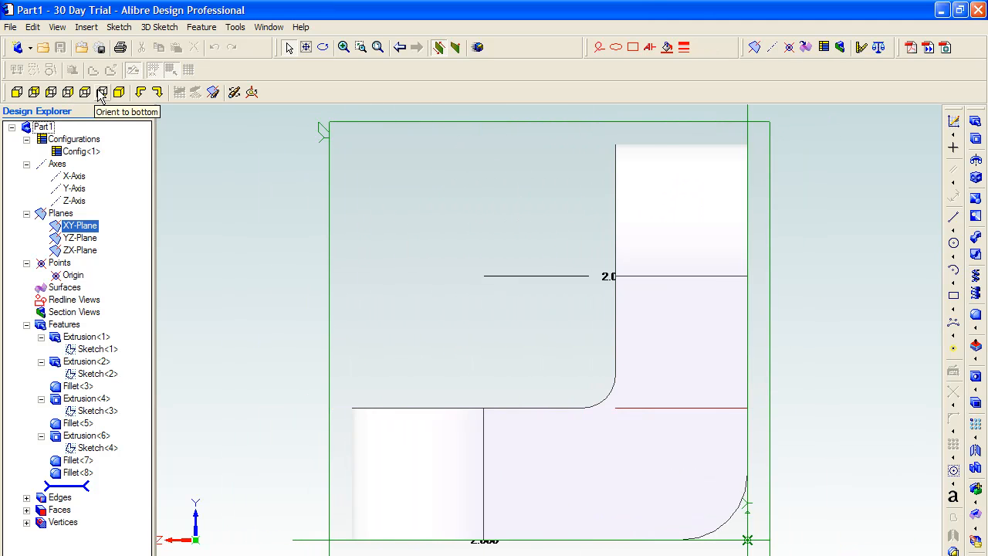
pyautogui.click(101, 92)
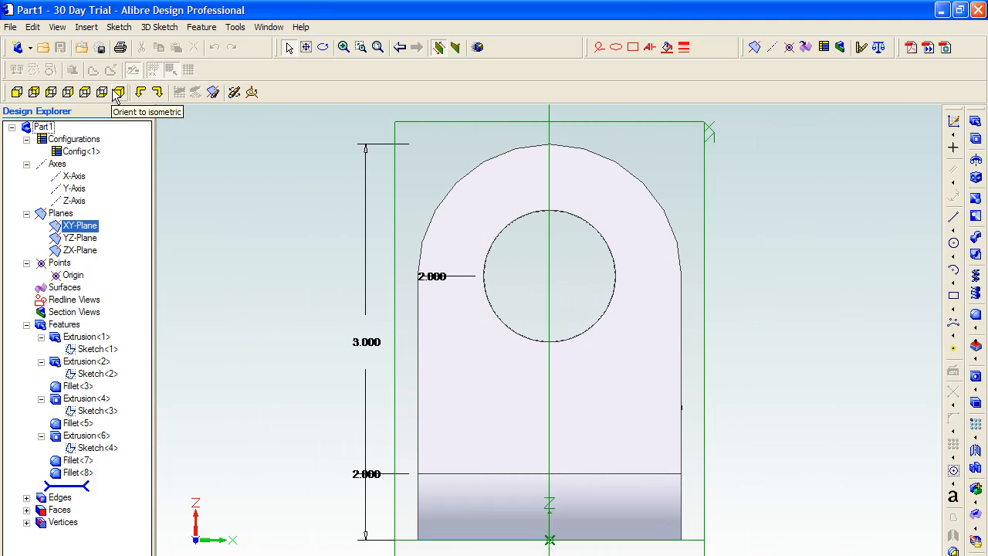
pyautogui.click(119, 92)
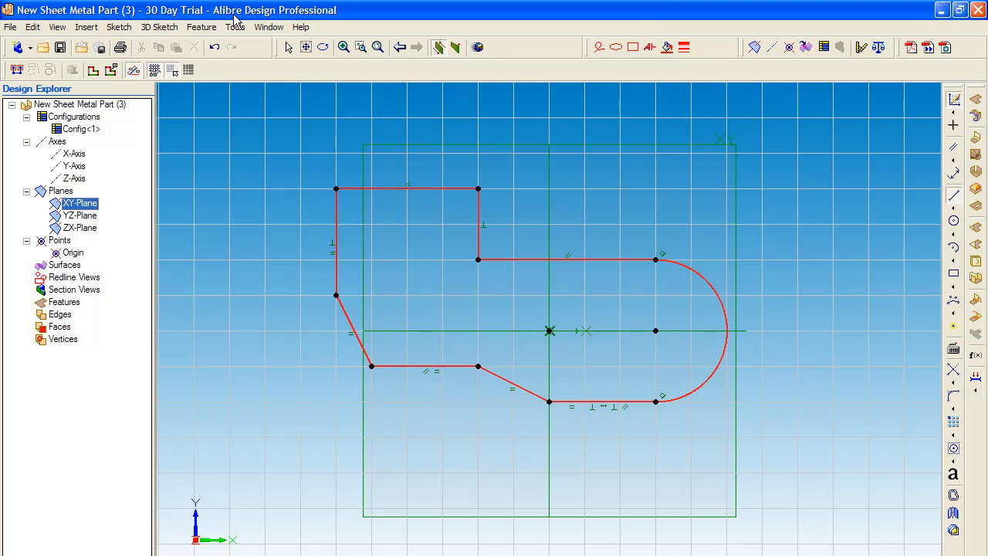
# Set up a Contour Base Flange from the sketched profile with type To Depth, raising the depth in 0.1 inch increments
pyautogui.click(202, 27)
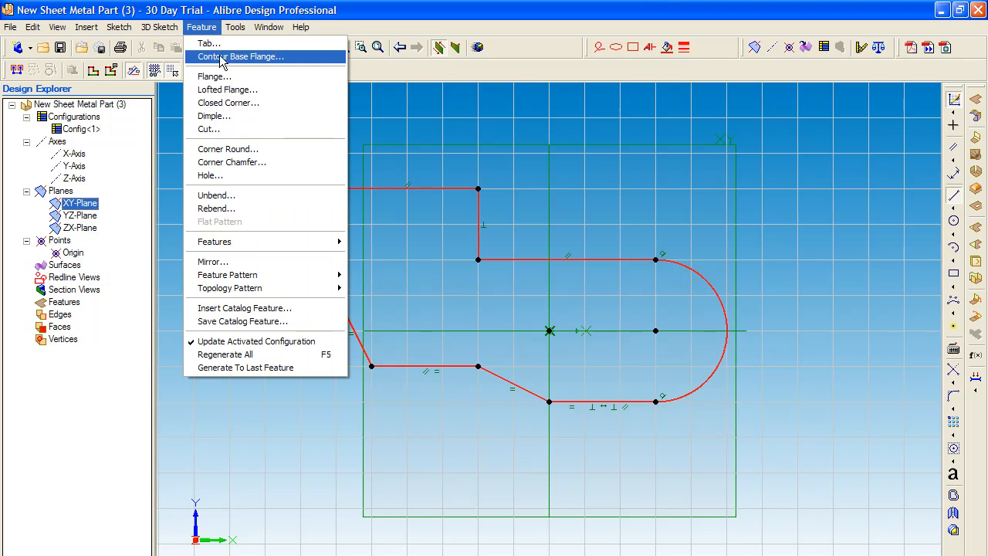
pyautogui.click(220, 57)
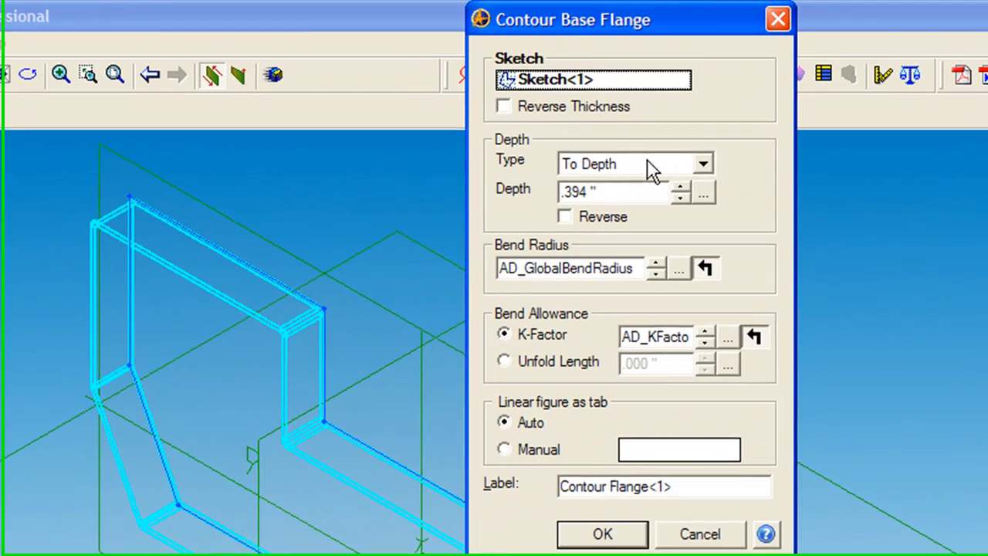
pyautogui.click(711, 103)
pyautogui.click(699, 191)
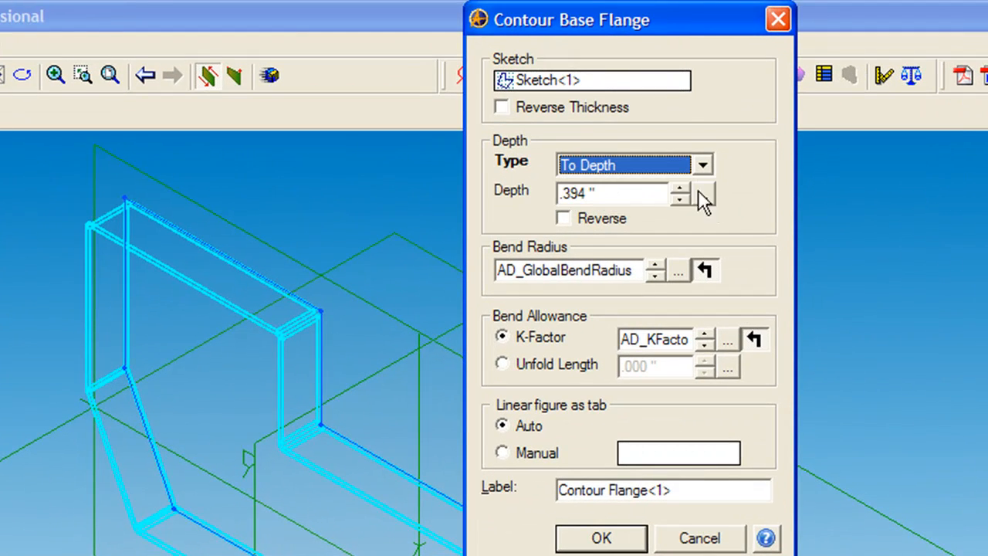
pyautogui.click(679, 190)
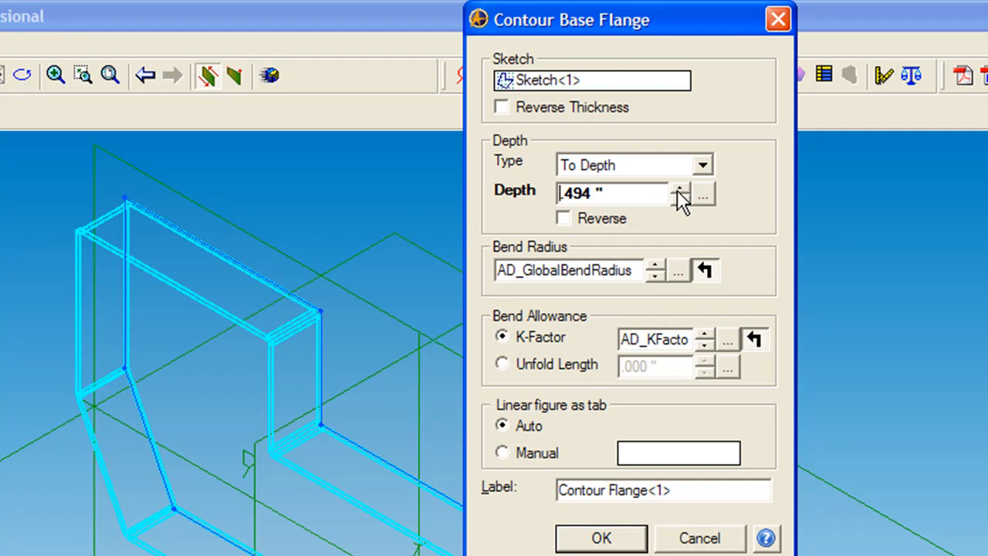
pyautogui.click(679, 190)
pyautogui.click(678, 190)
pyautogui.click(678, 190)
pyautogui.click(679, 190)
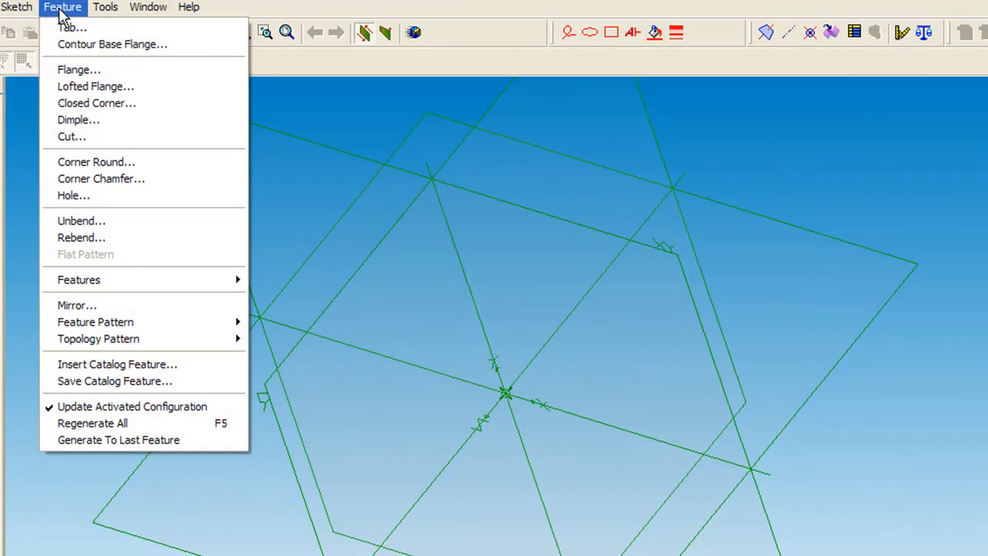
# Start a Lofted Flange on the XY-Plane, try the circular shape, and settle on the rectangle-to-circle shape
pyautogui.click(92, 88)
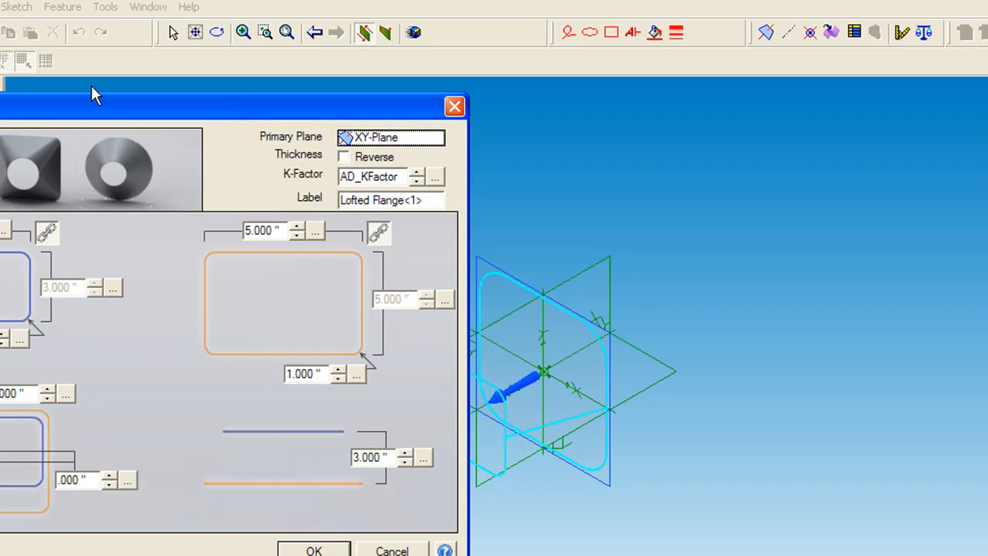
pyautogui.moveTo(90, 103); pyautogui.dragTo(73, 43)
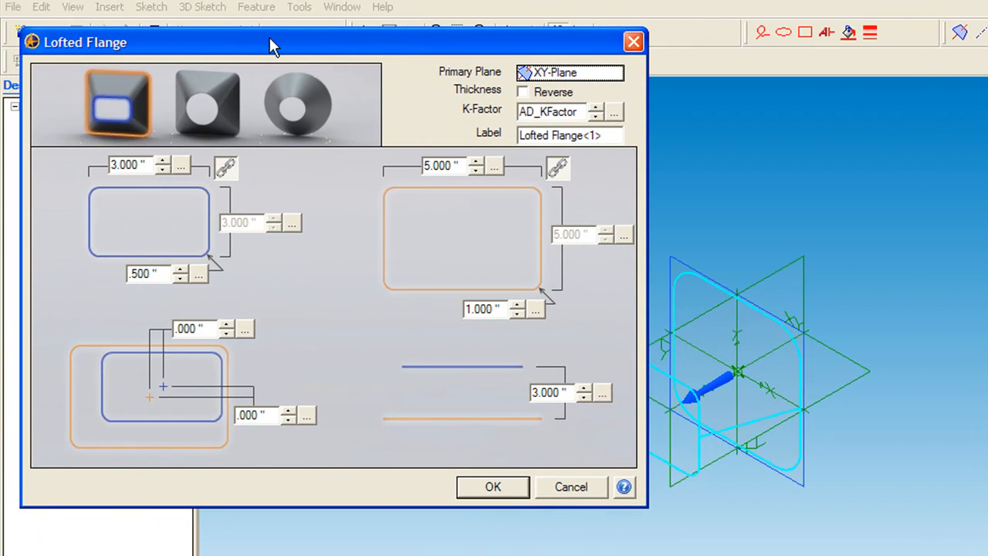
pyautogui.click(210, 114)
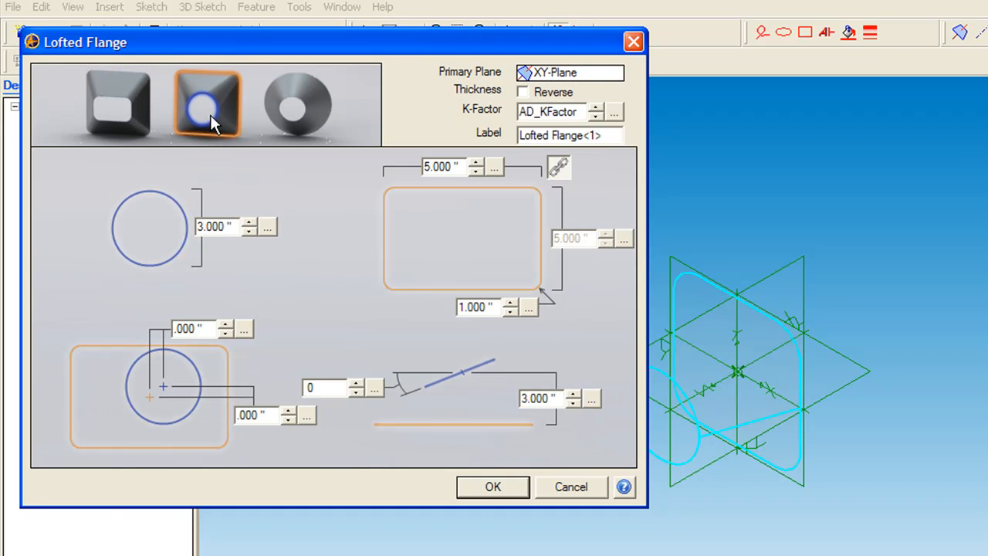
pyautogui.click(294, 115)
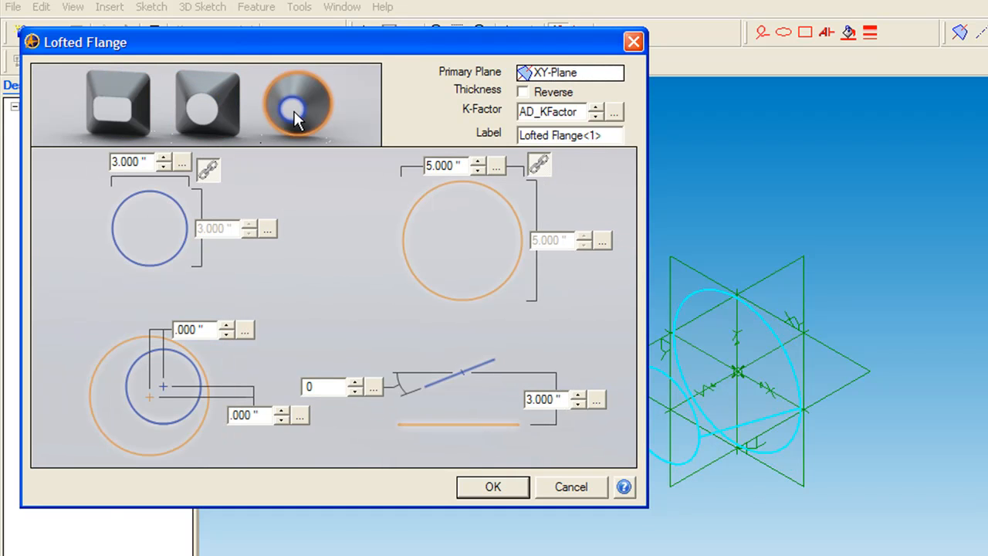
pyautogui.click(197, 116)
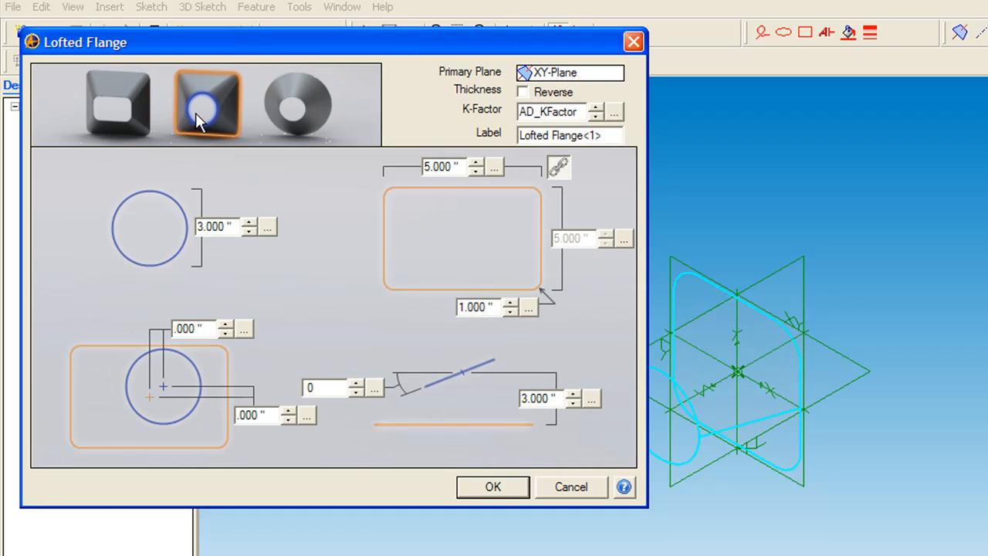
# Reduce the diameter of the lofted flange's circular end by several increments and create the flange
pyautogui.click(250, 231)
pyautogui.click(249, 231)
pyautogui.click(249, 232)
pyautogui.click(250, 233)
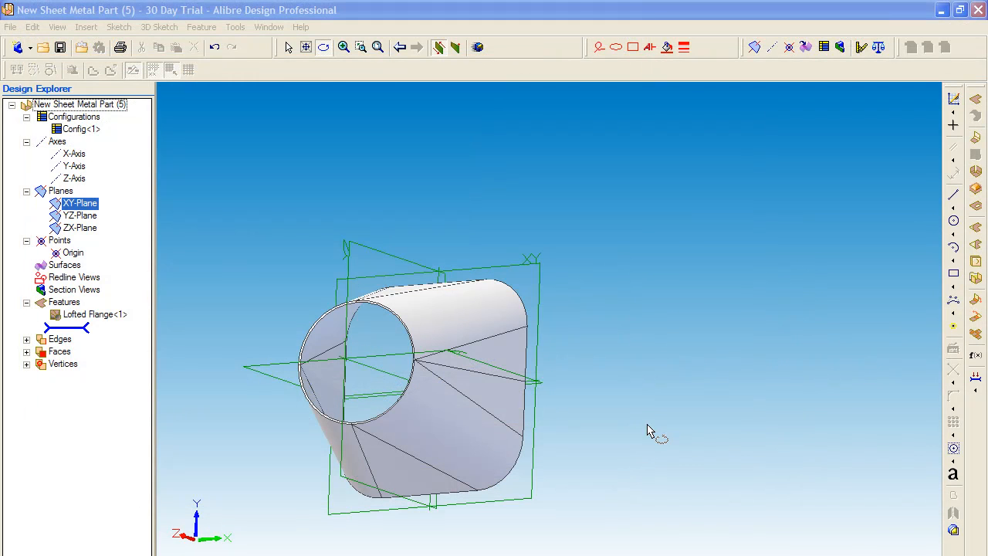
# Examine the lofted flange from other angles and show its flat pattern
pyautogui.moveTo(609, 389); pyautogui.dragTo(661, 395)
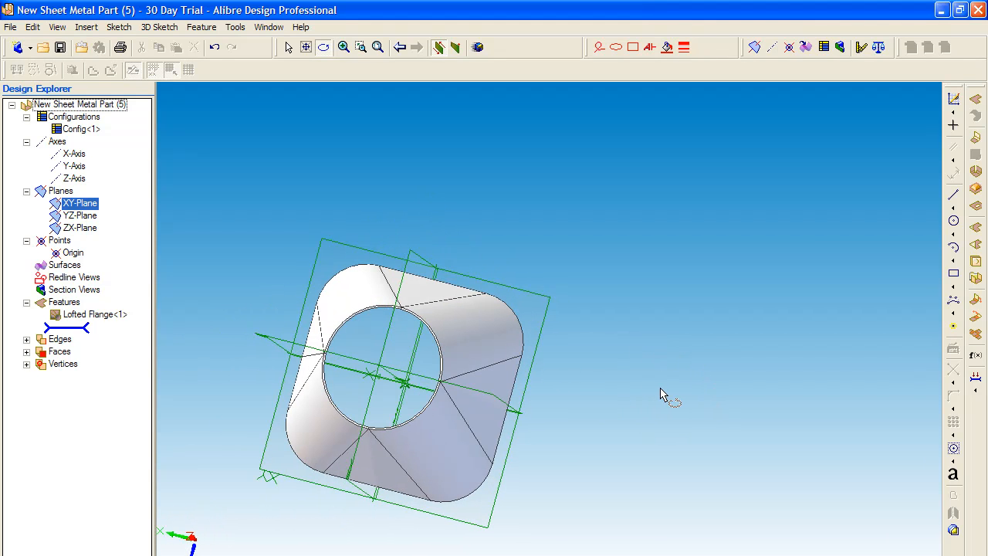
pyautogui.click(289, 48)
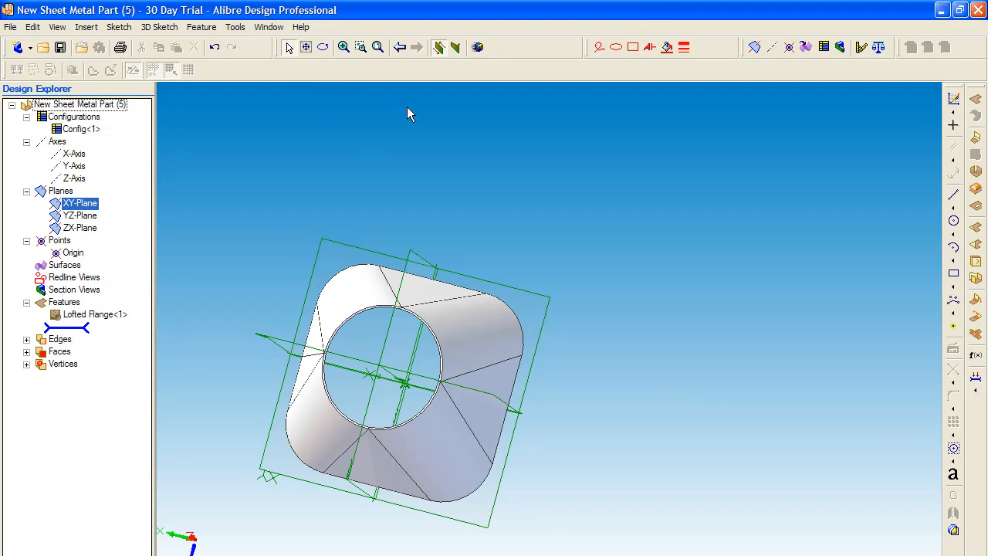
pyautogui.click(975, 335)
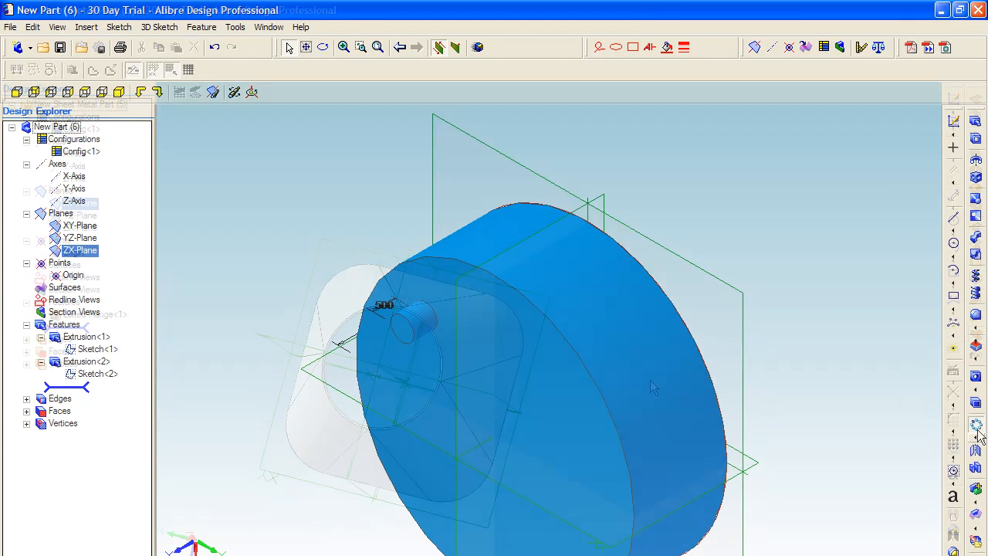
# Start a circular feature pattern of the small cylindrical boss on the disc's front face, centered on the Y-Axis
pyautogui.click(976, 427)
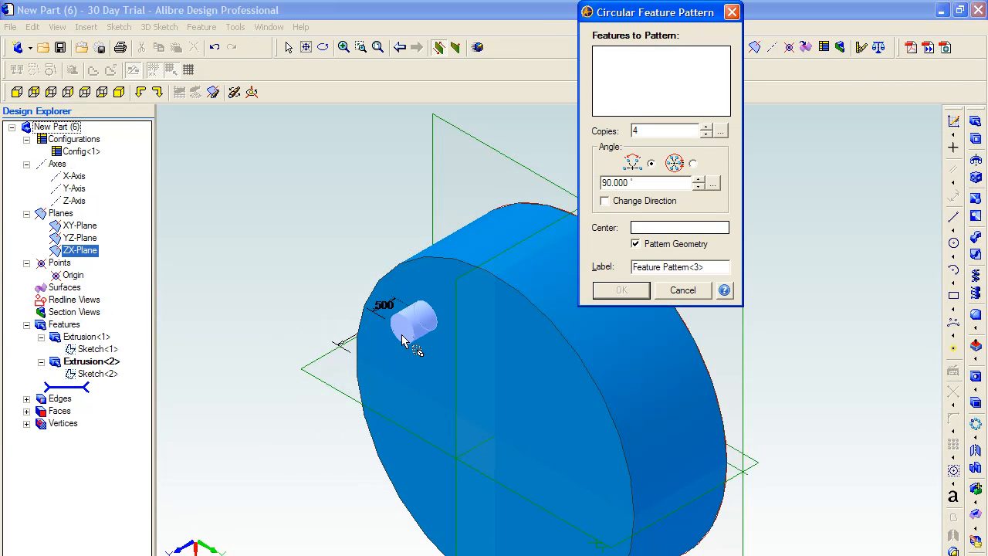
pyautogui.click(403, 342)
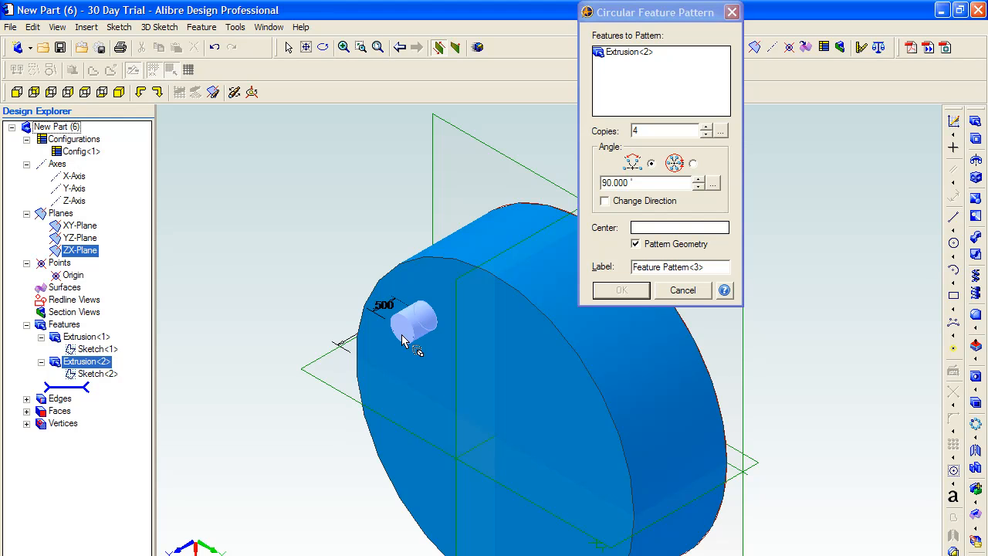
pyautogui.click(655, 228)
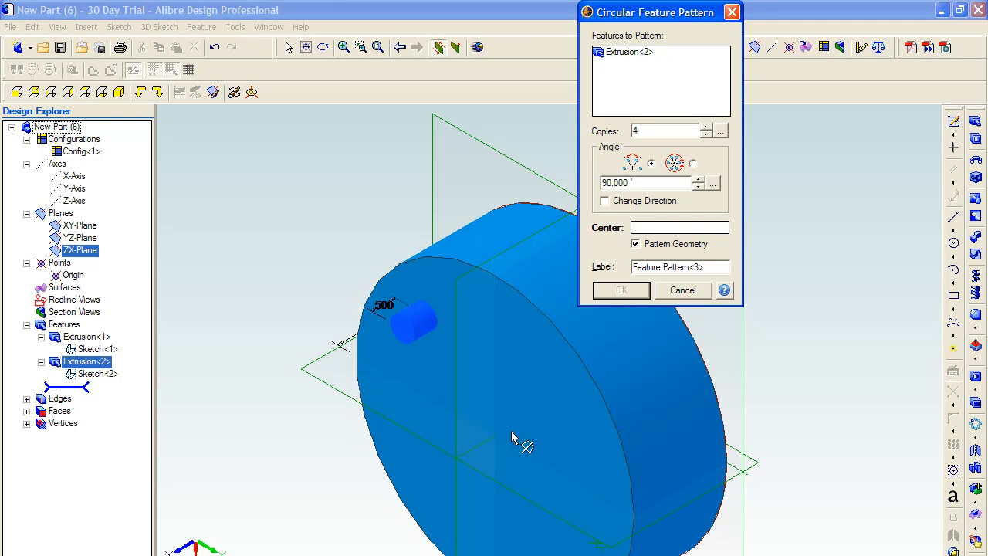
pyautogui.click(469, 458)
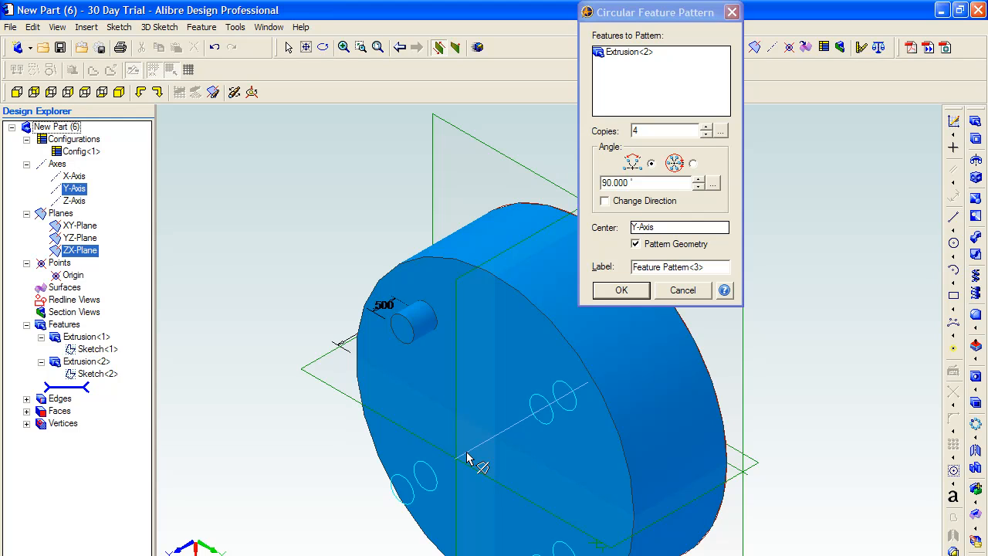
# Space the pattern evenly around the full circle, raise the copies to 6 and then 8, and create the pattern
pyautogui.click(706, 127)
pyautogui.click(705, 127)
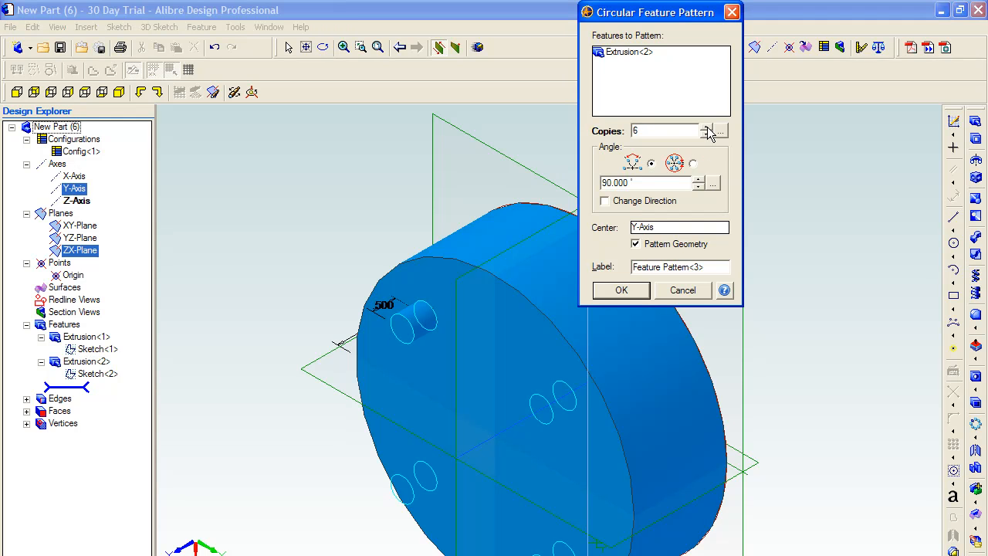
pyautogui.click(694, 164)
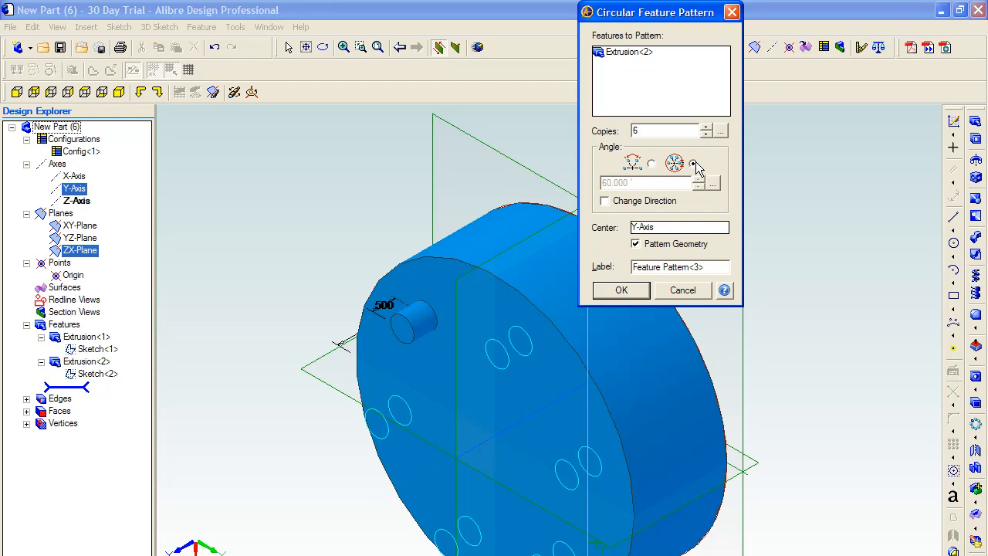
pyautogui.click(705, 127)
pyautogui.click(706, 128)
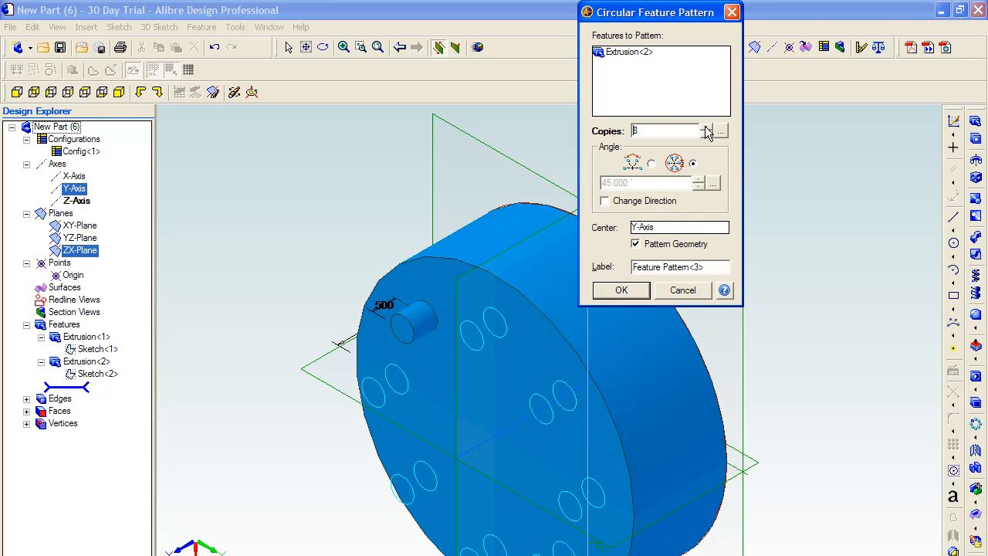
pyautogui.click(621, 290)
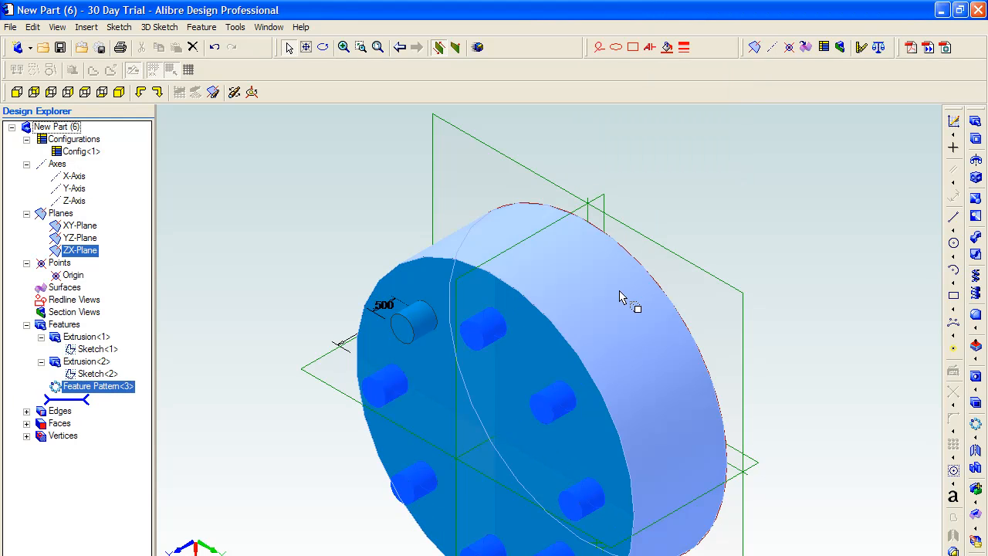
pyautogui.click(726, 241)
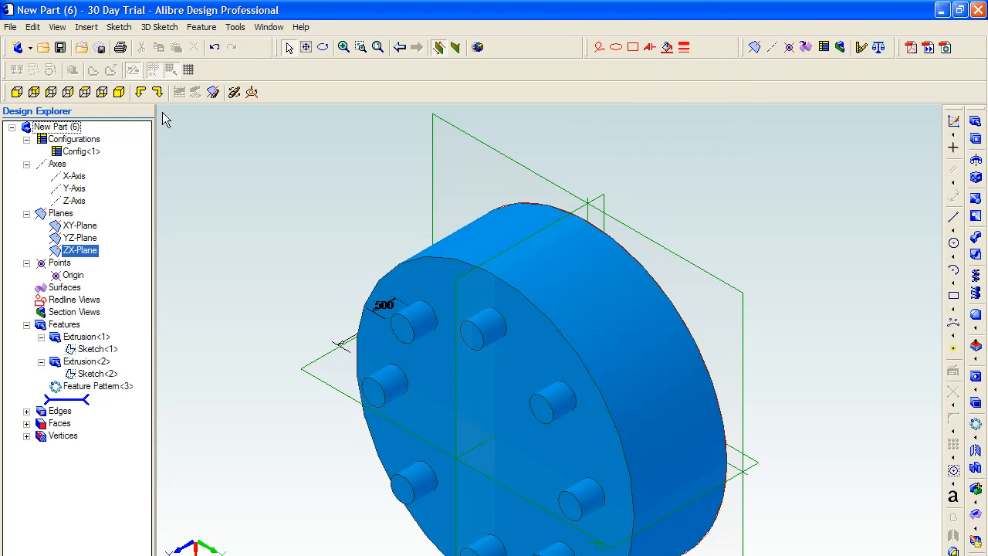